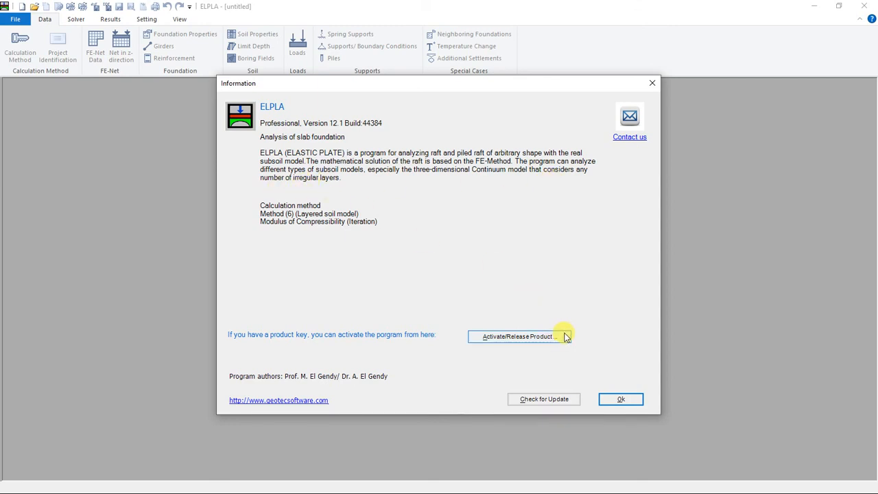
# Step: Dismiss the program information and open the recent project Example
pyautogui.click(605, 403)
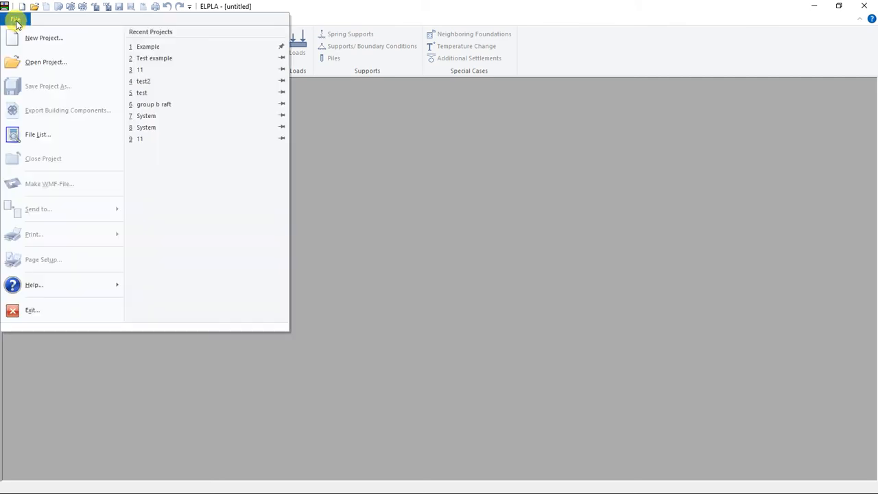
pyautogui.click(17, 24)
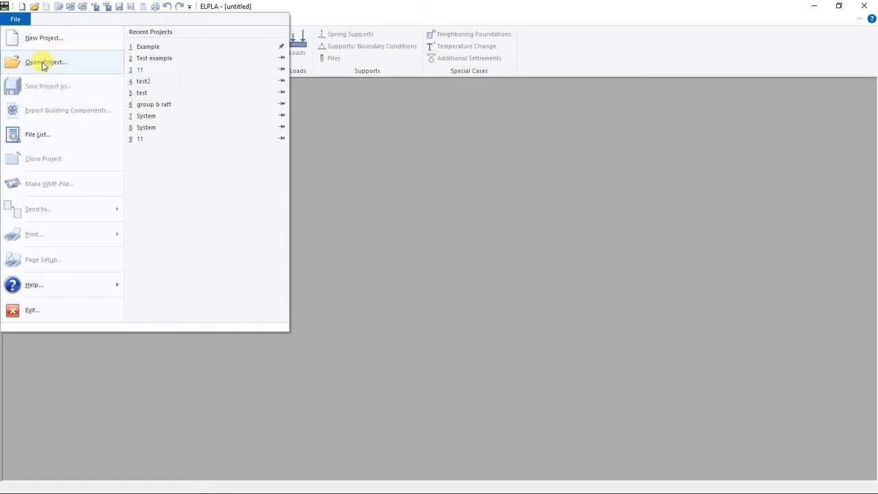
pyautogui.click(31, 137)
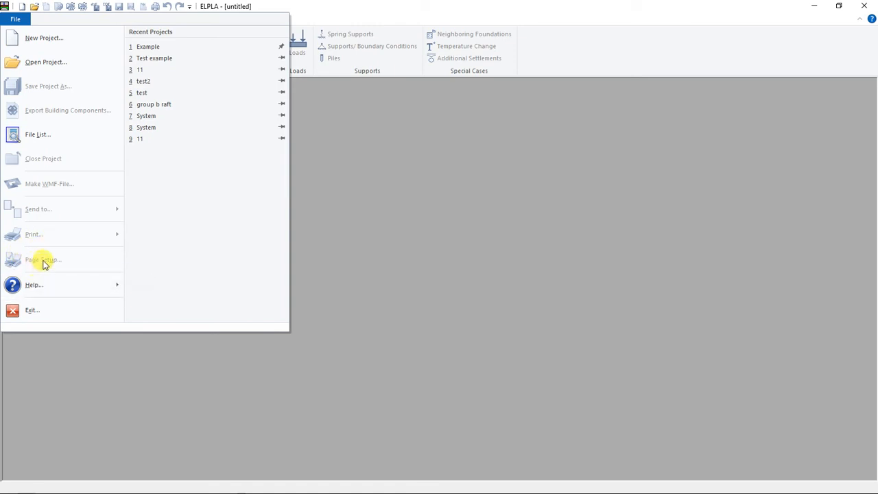
pyautogui.moveTo(45, 291)
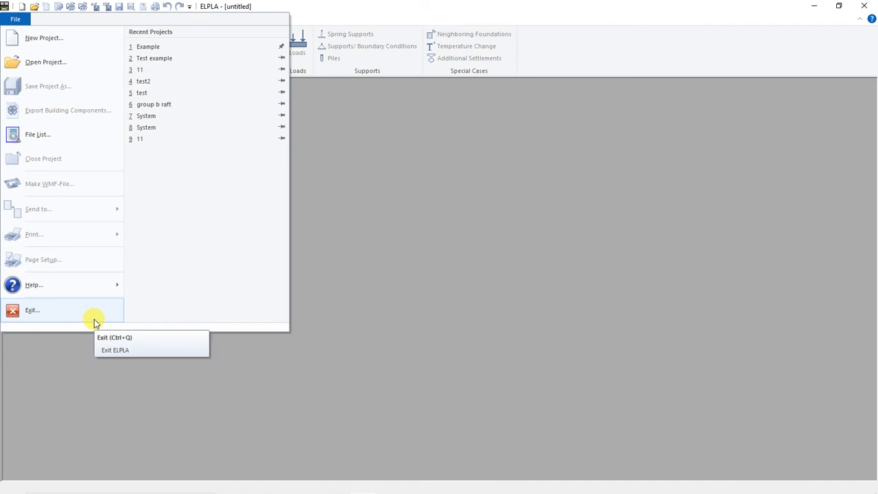
pyautogui.click(435, 289)
pyautogui.click(28, 21)
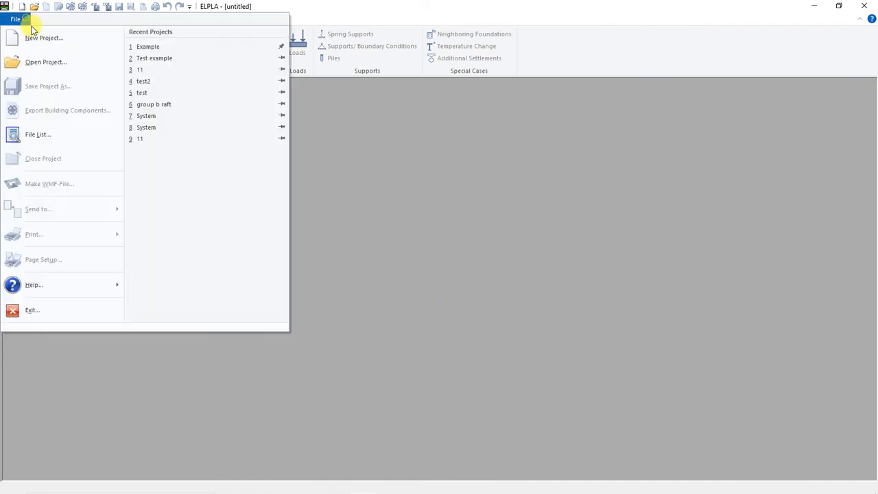
pyautogui.click(161, 48)
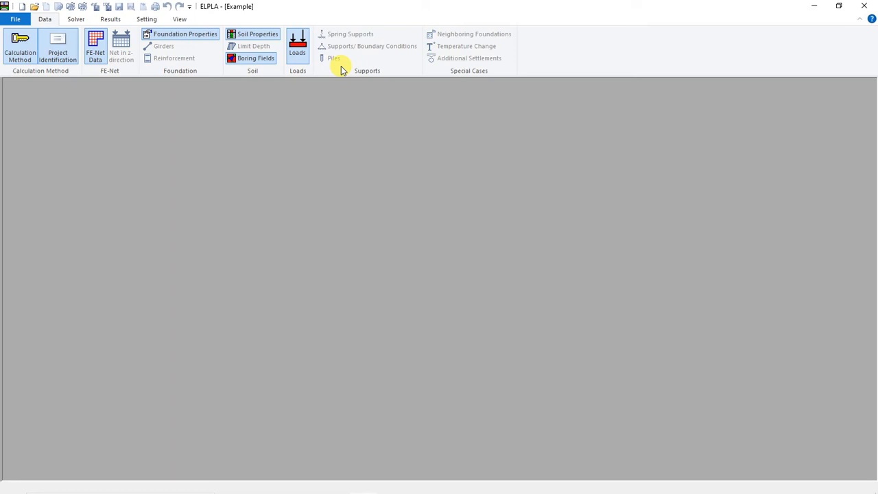
# Step: Review the project's calculation method settings, from analysis type and subsoil model through system symmetry to the extra options, and leave without saving
pyautogui.click(20, 59)
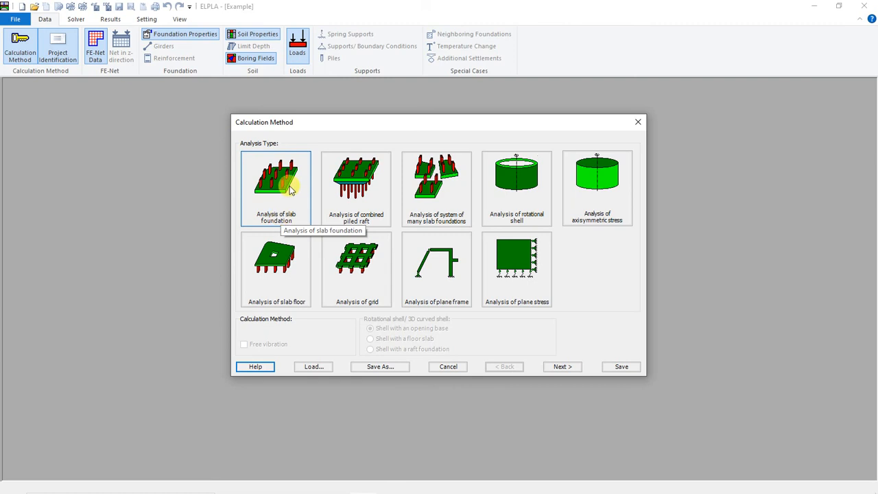
pyautogui.click(561, 367)
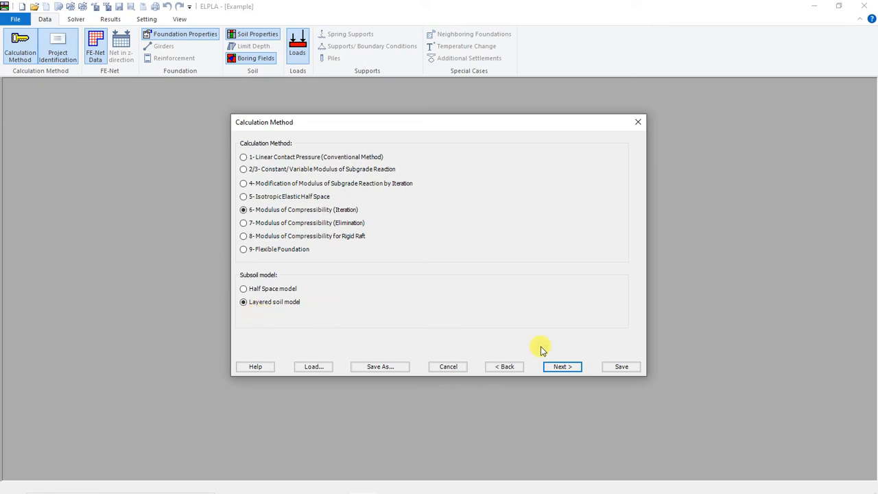
pyautogui.click(556, 369)
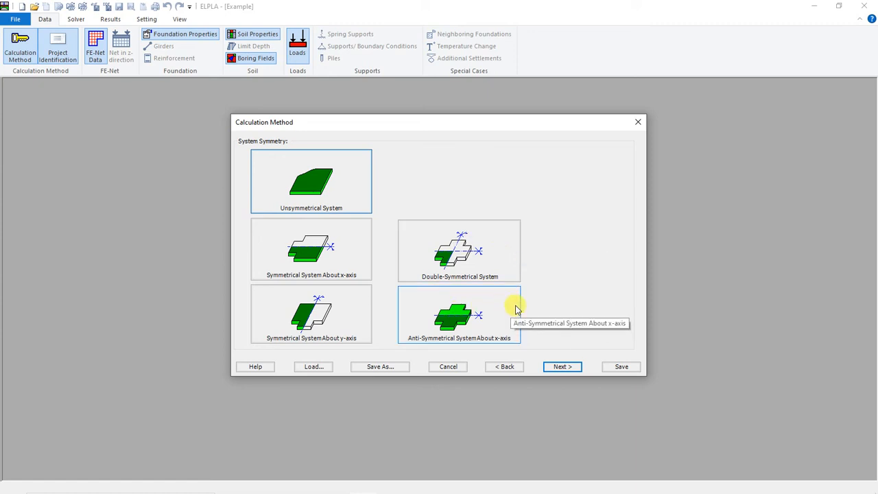
pyautogui.click(561, 367)
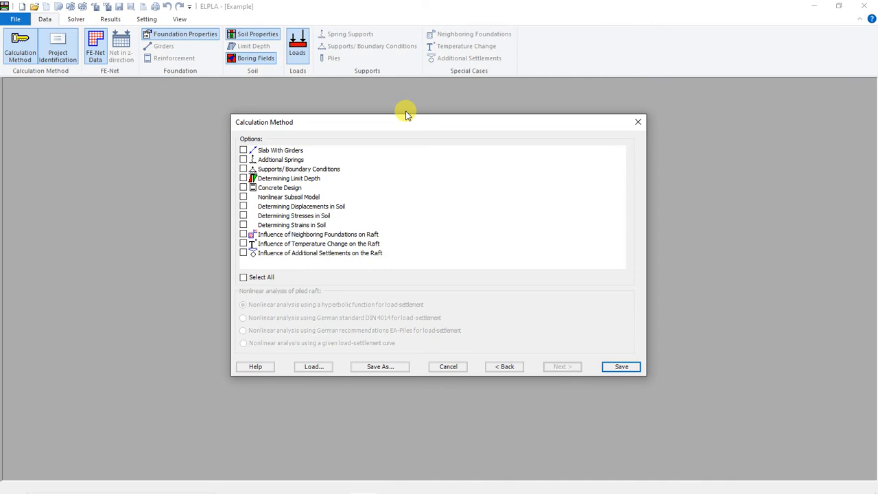
pyautogui.click(275, 159)
pyautogui.click(296, 235)
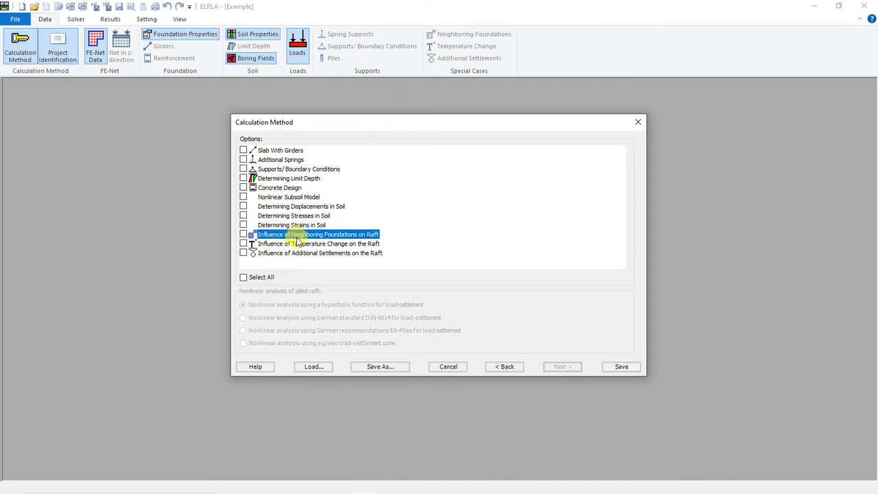
pyautogui.click(269, 150)
pyautogui.click(269, 243)
pyautogui.click(265, 253)
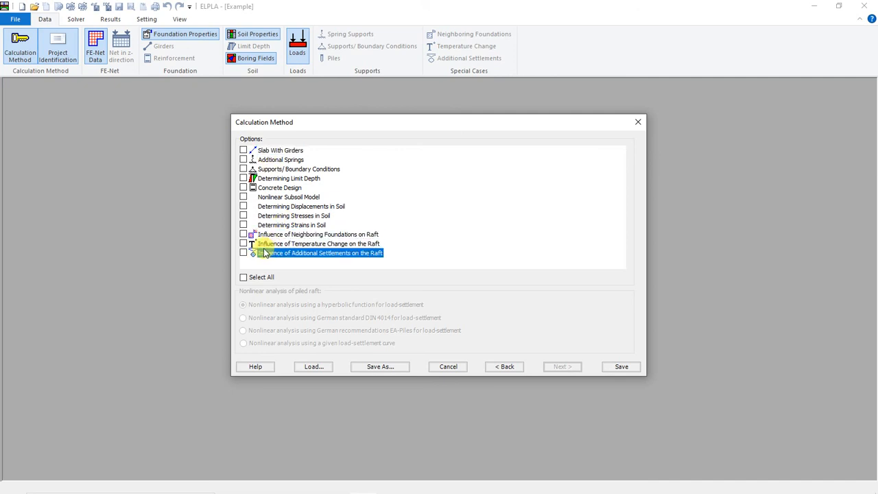
pyautogui.click(264, 243)
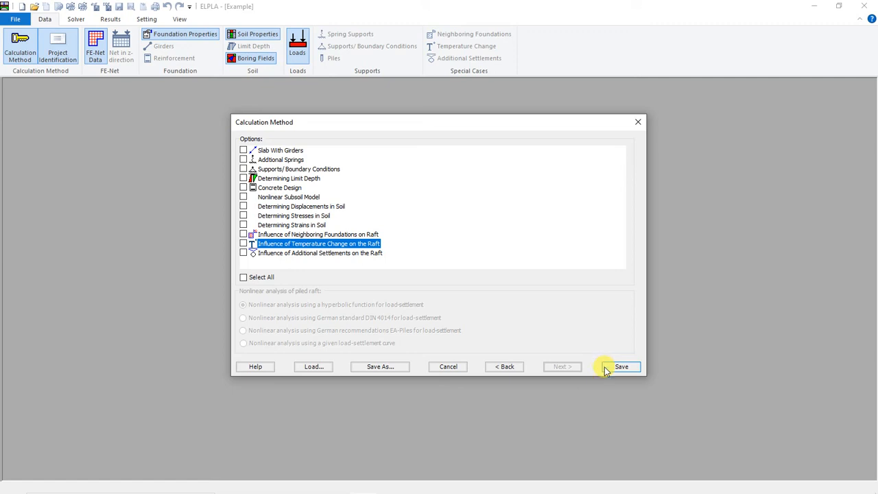
pyautogui.click(449, 367)
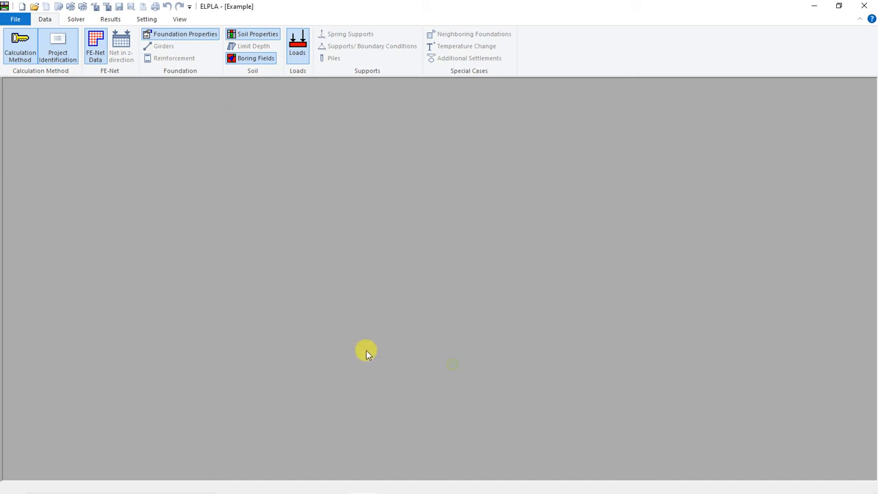
# Step: Check the project identification, and examine the raft's FE-Net with its data and editing commands
pyautogui.click(58, 40)
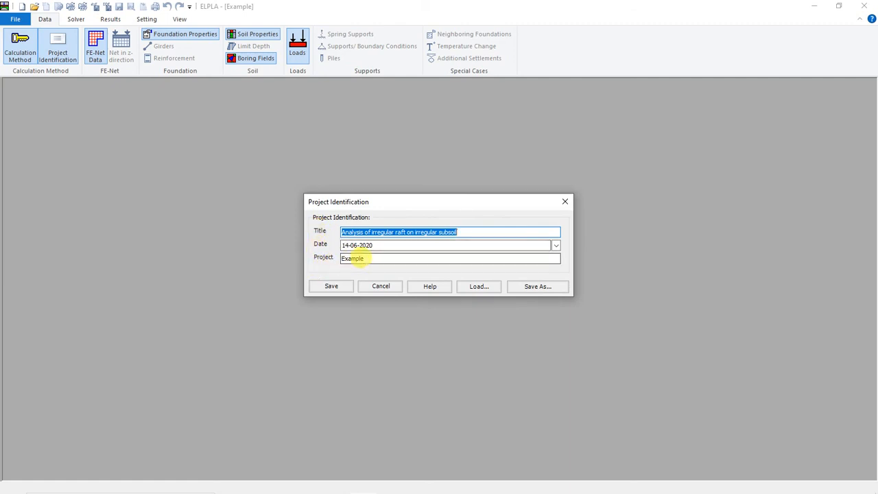
pyautogui.click(564, 201)
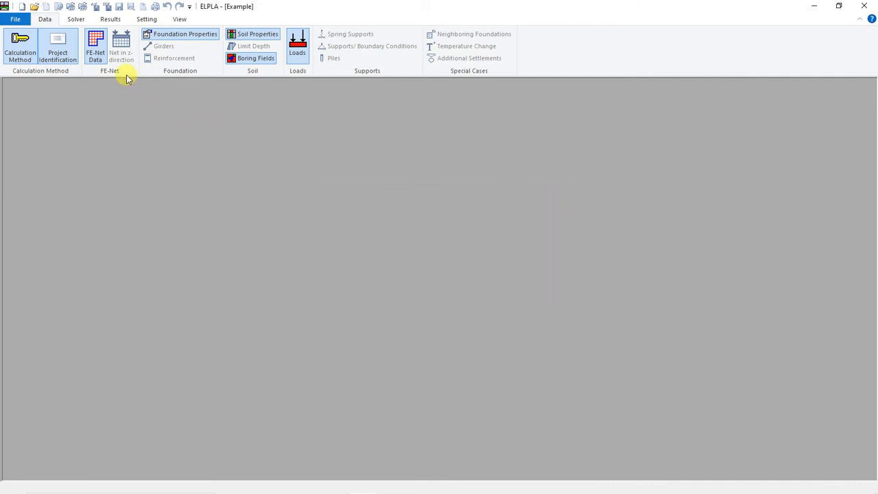
pyautogui.click(96, 48)
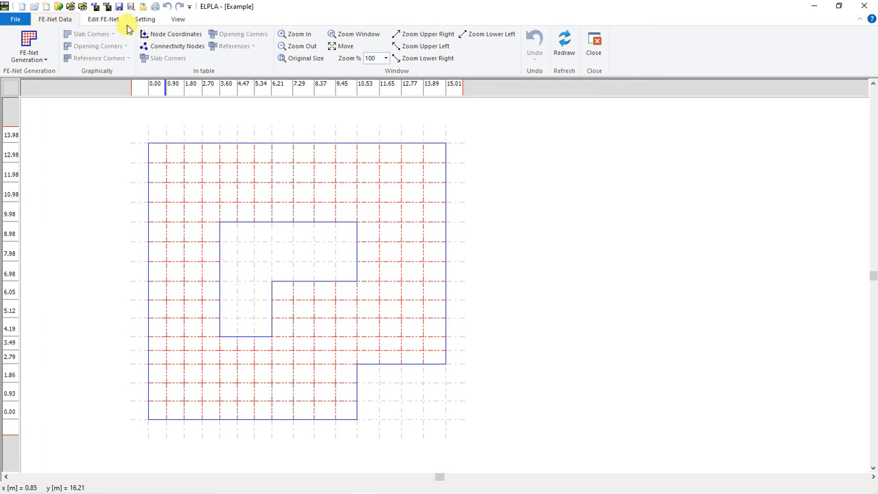
pyautogui.click(104, 19)
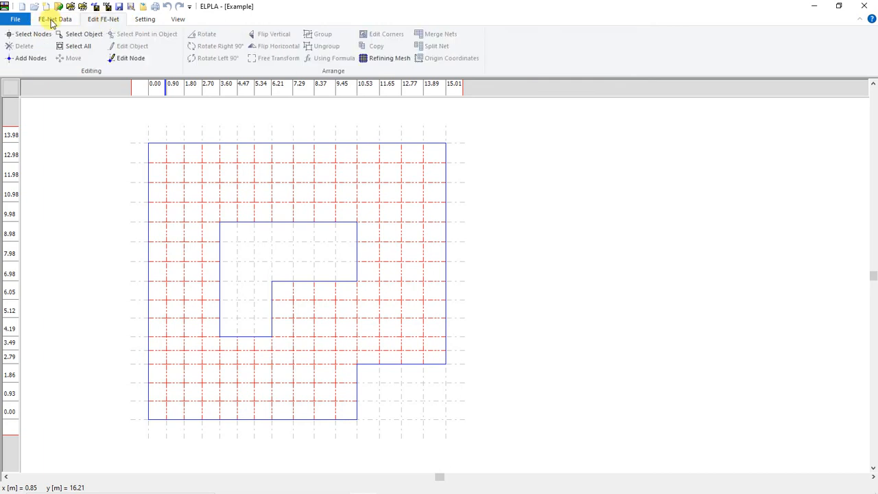
pyautogui.click(55, 19)
pyautogui.click(85, 19)
pyautogui.click(49, 19)
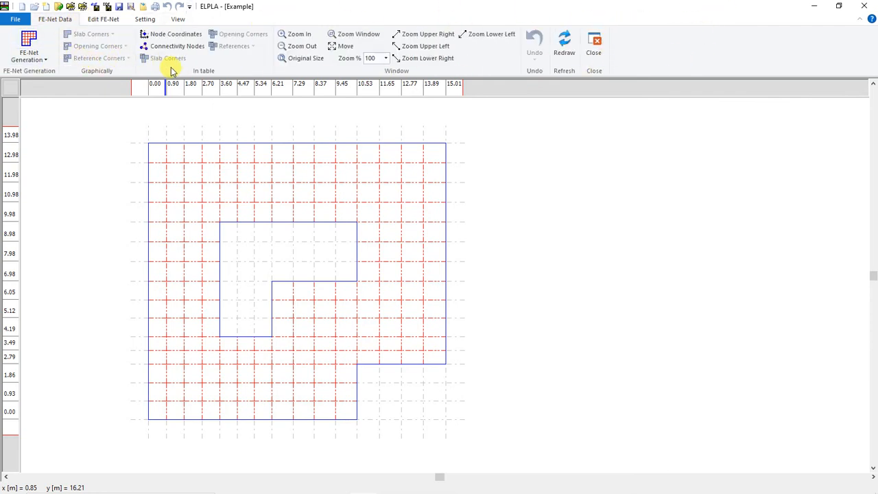
pyautogui.click(102, 20)
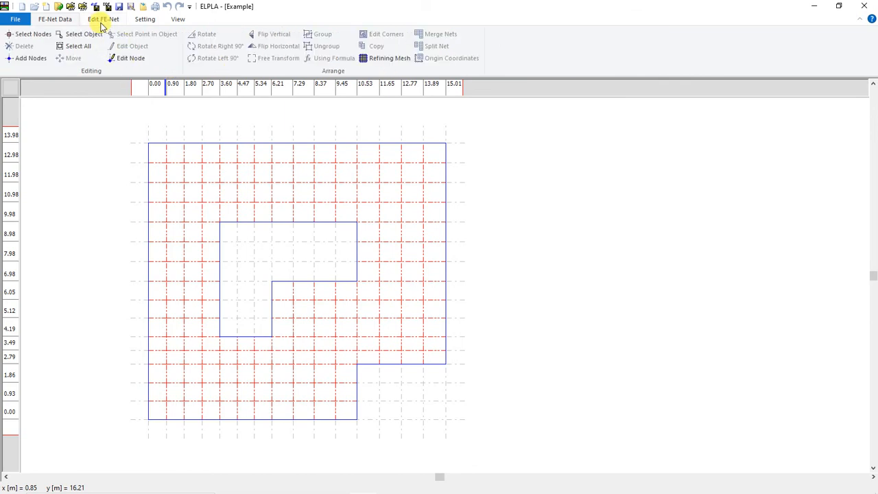
pyautogui.click(55, 19)
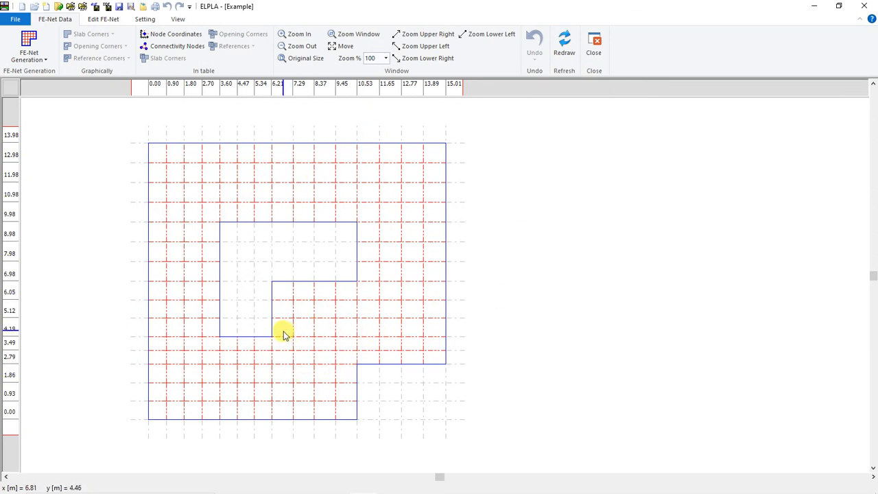
pyautogui.click(597, 51)
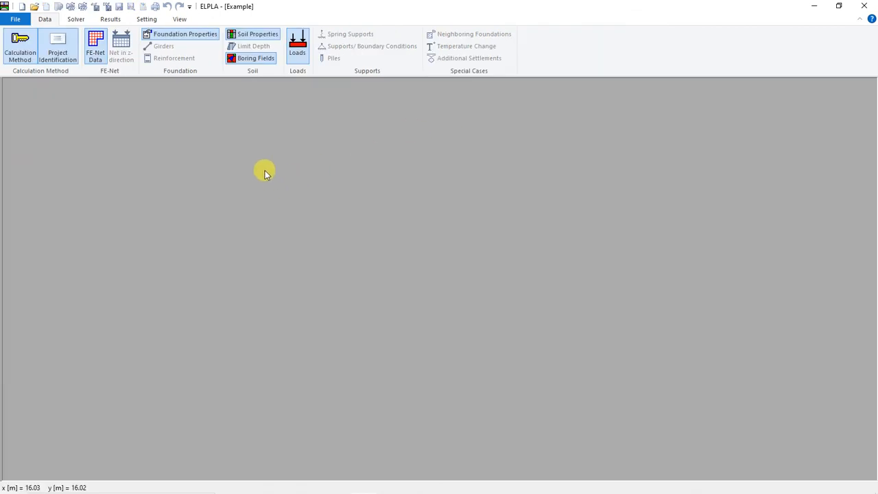
# Step: Inspect the slab's element groups table in the foundation properties, and close both without changes
pyautogui.click(170, 38)
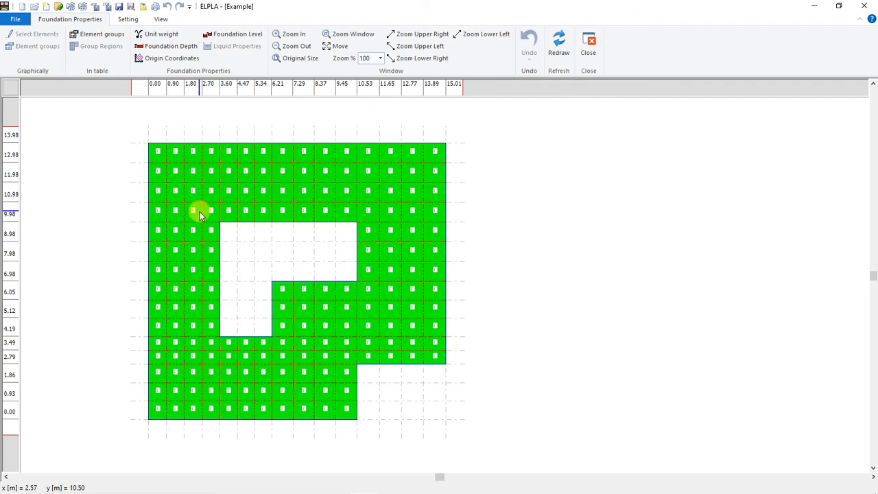
pyautogui.click(98, 35)
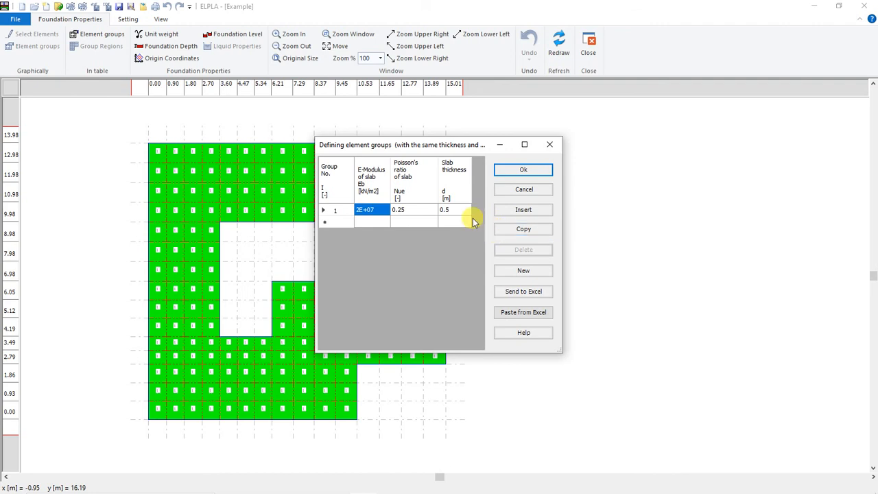
pyautogui.click(552, 147)
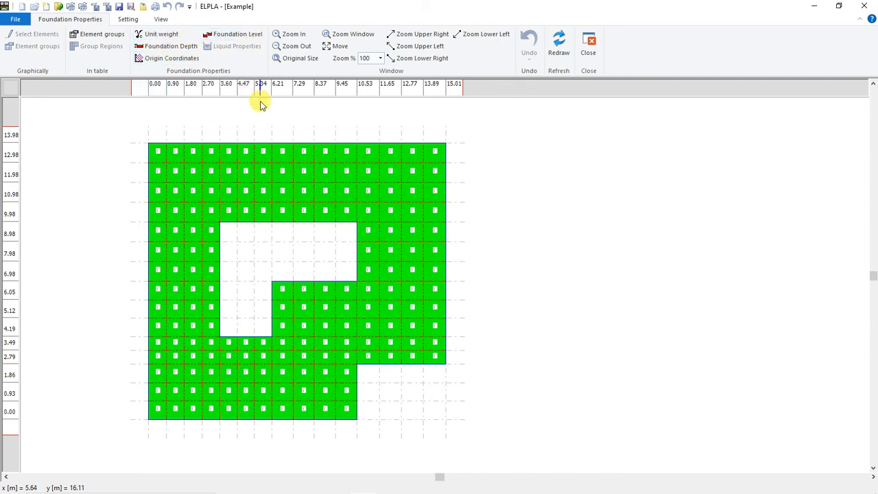
pyautogui.click(588, 54)
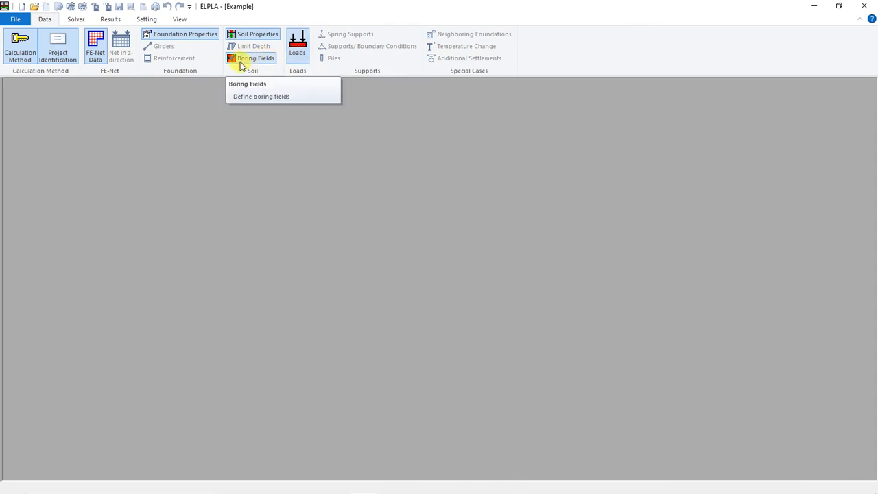
# Step: Examine the main soil data with its flexibility coefficient parameters, and the boring fields on the raft, closing each view without changes
pyautogui.click(253, 58)
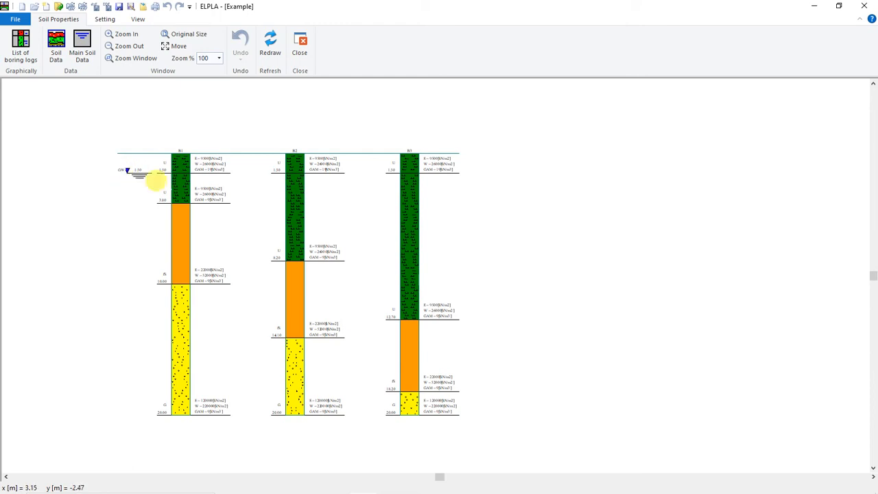
pyautogui.click(81, 54)
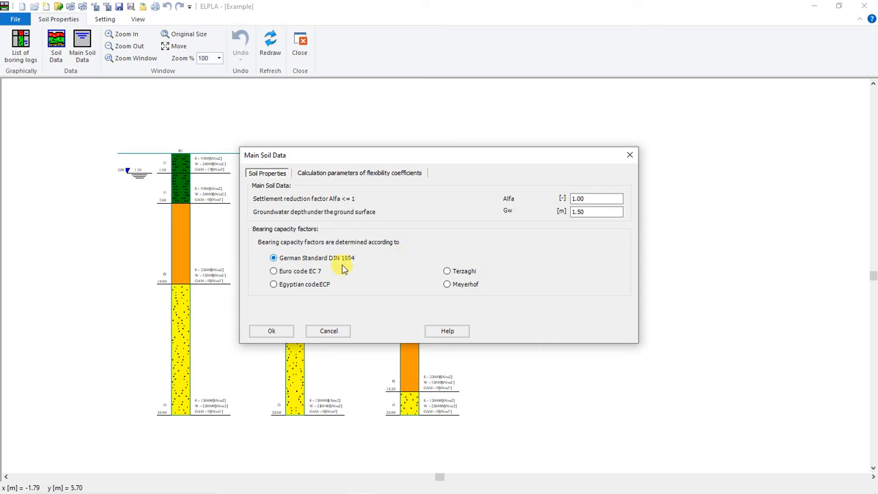
pyautogui.click(403, 175)
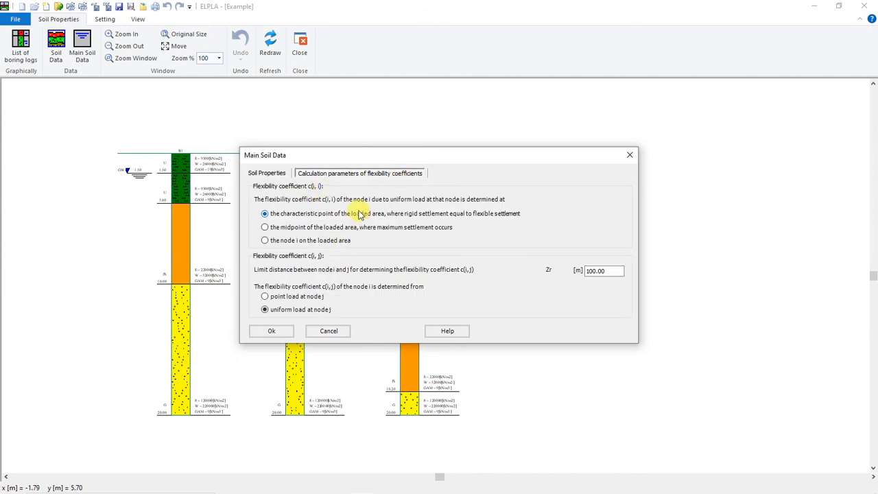
pyautogui.click(627, 158)
pyautogui.click(299, 53)
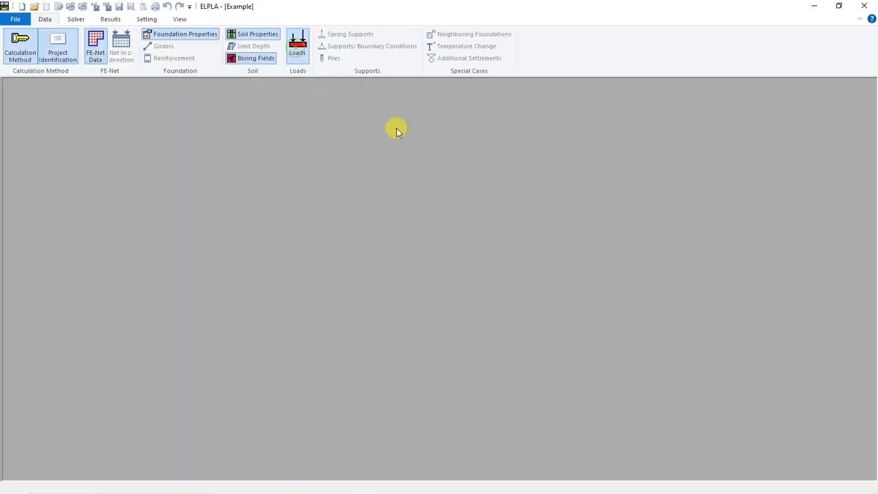
pyautogui.click(237, 59)
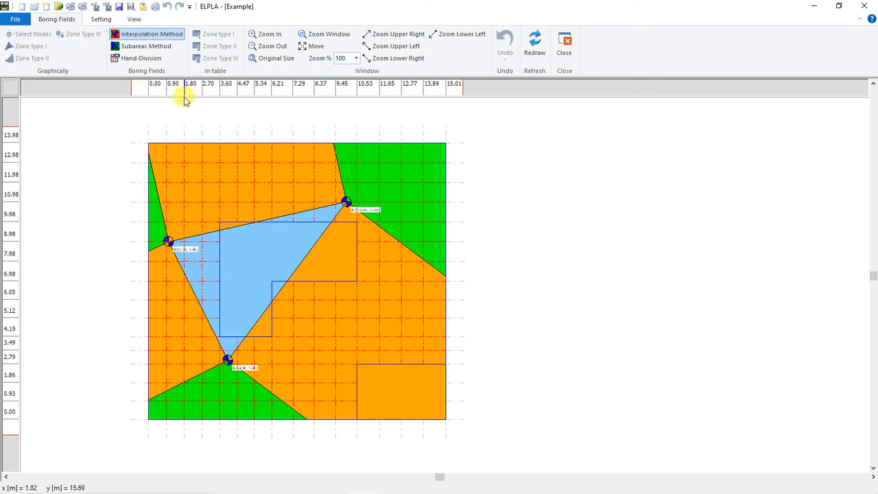
pyautogui.click(564, 44)
# Step: Inspect the data of point load C4 on the raft along with its help topic, and close both without changes
pyautogui.click(294, 43)
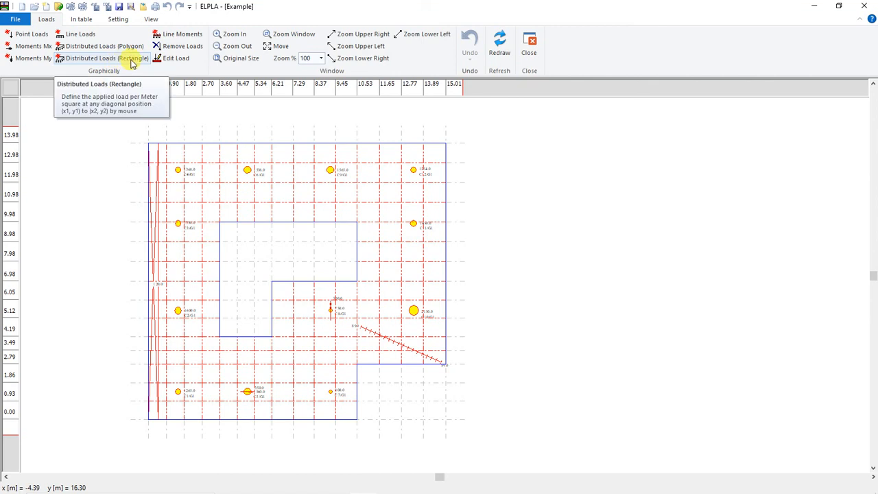
pyautogui.click(174, 61)
pyautogui.click(178, 170)
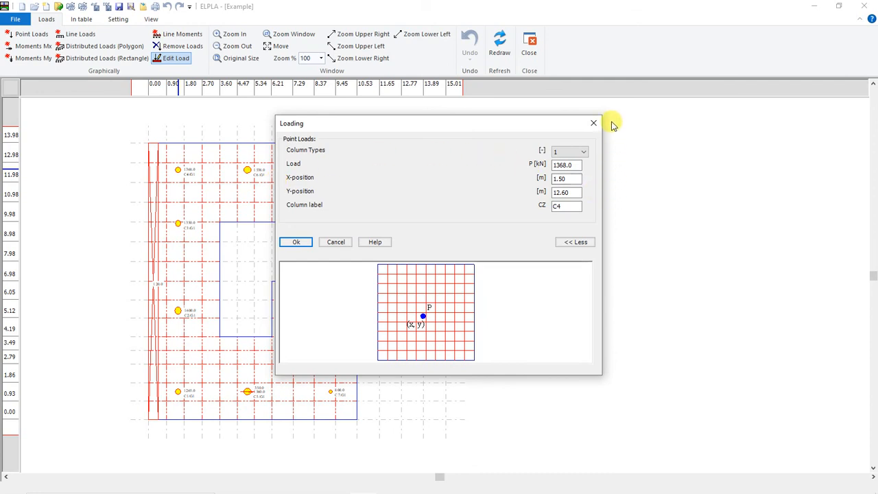
pyautogui.click(377, 245)
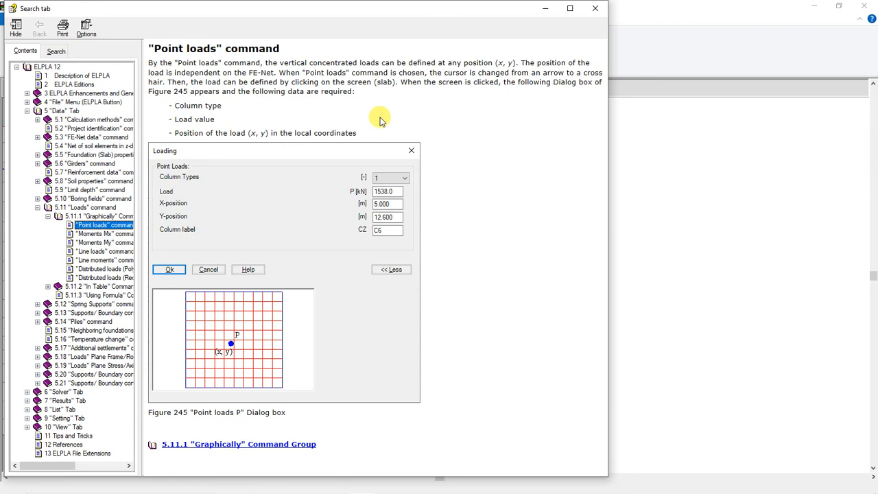
pyautogui.click(595, 9)
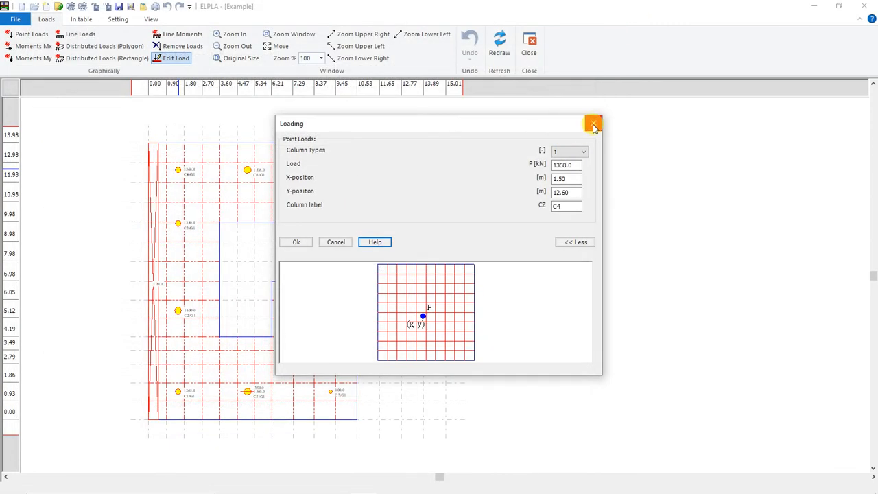
pyautogui.click(594, 125)
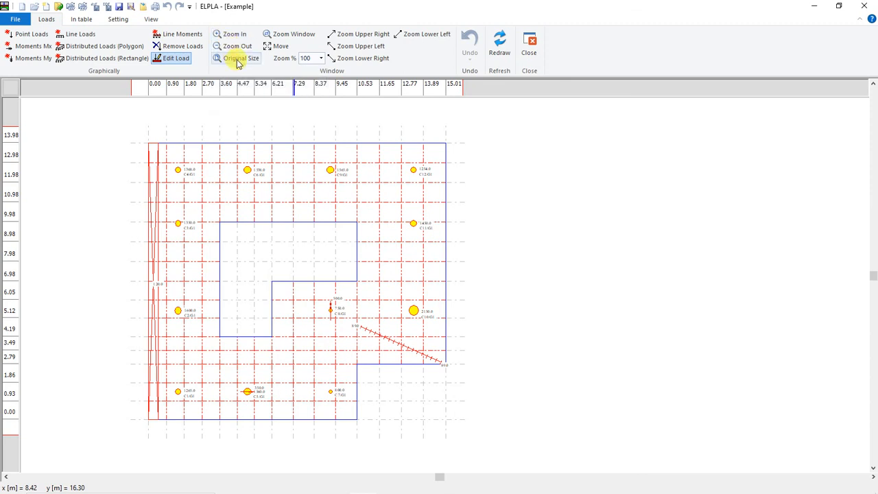
# Step: Try the move and corner zoom commands on the loads drawing, and restore its original size
pyautogui.click(281, 46)
pyautogui.moveTo(335, 223)
pyautogui.mouseDown()
pyautogui.moveTo(254, 224)
pyautogui.moveTo(346, 199)
pyautogui.mouseUp()
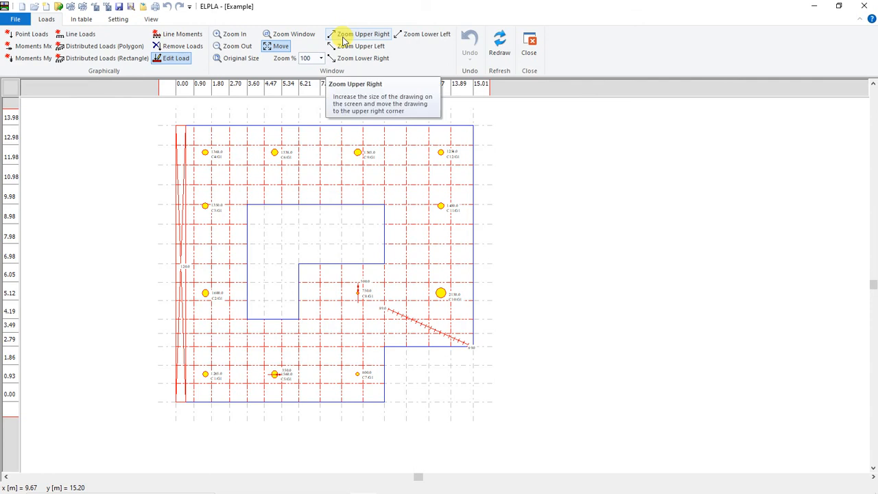
pyautogui.click(378, 34)
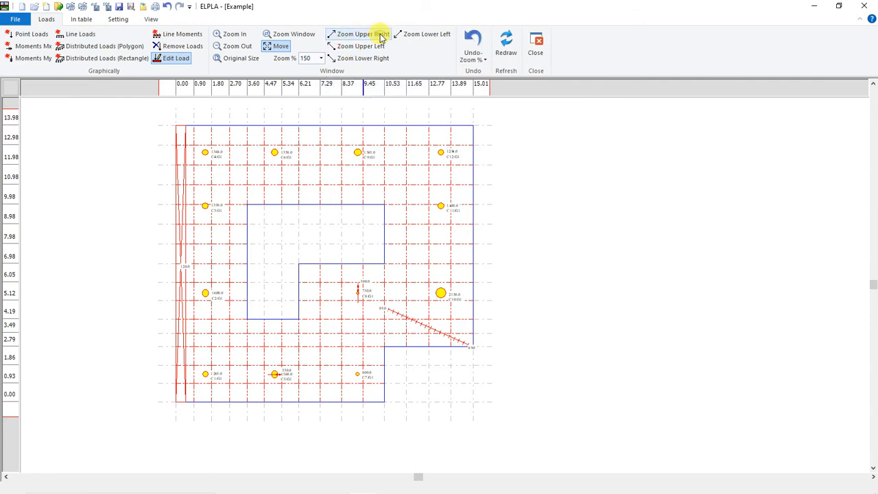
pyautogui.click(421, 38)
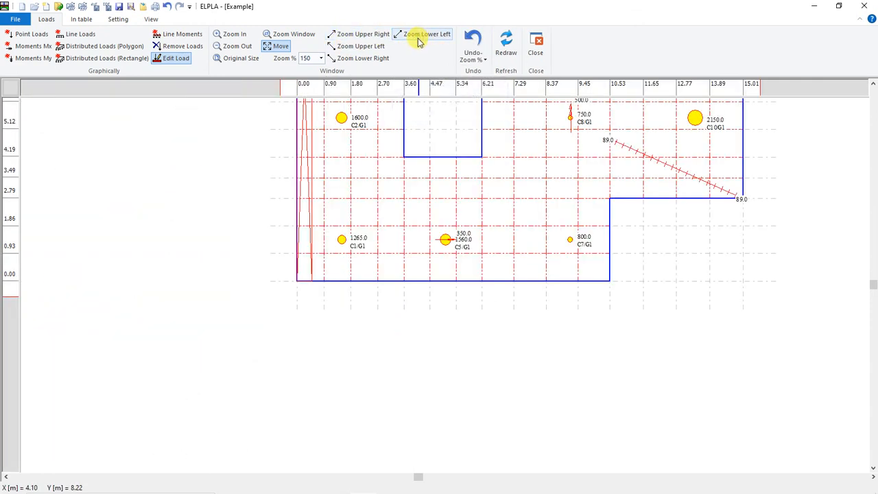
pyautogui.click(375, 48)
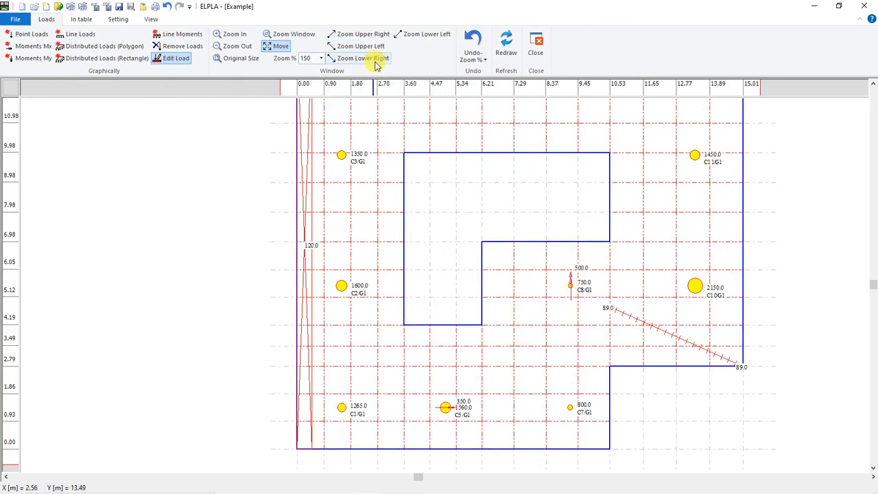
pyautogui.click(376, 59)
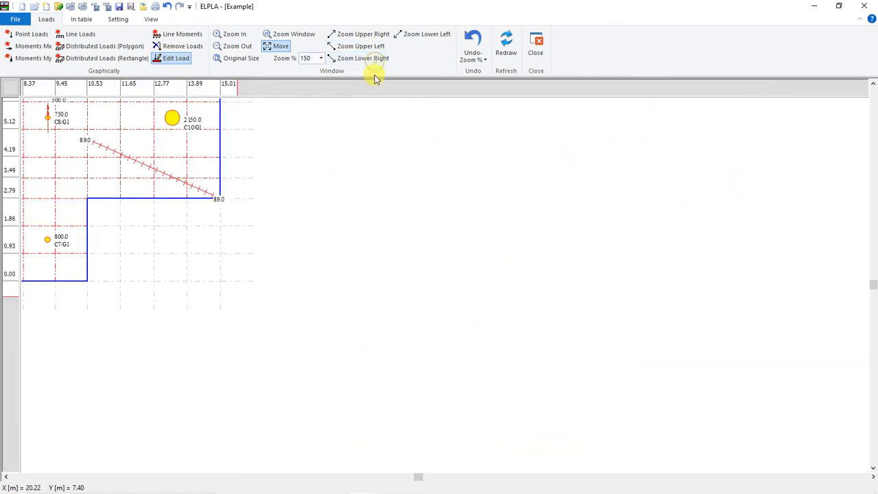
pyautogui.click(321, 58)
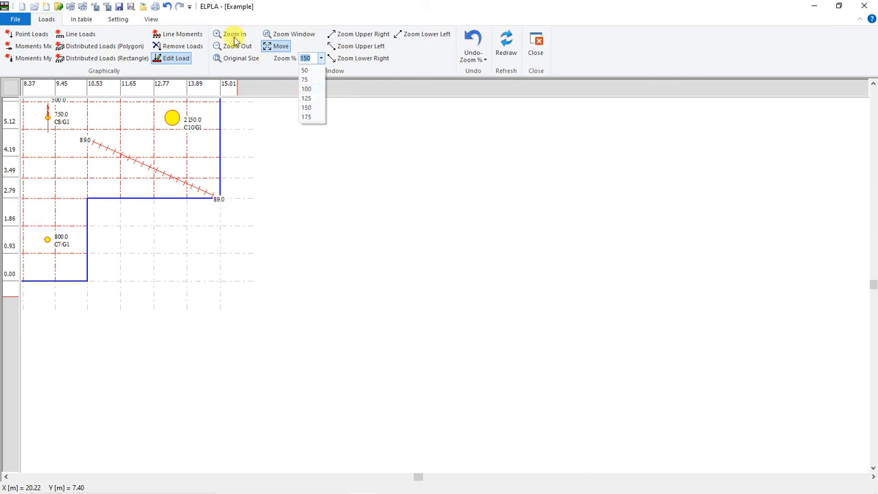
pyautogui.click(238, 60)
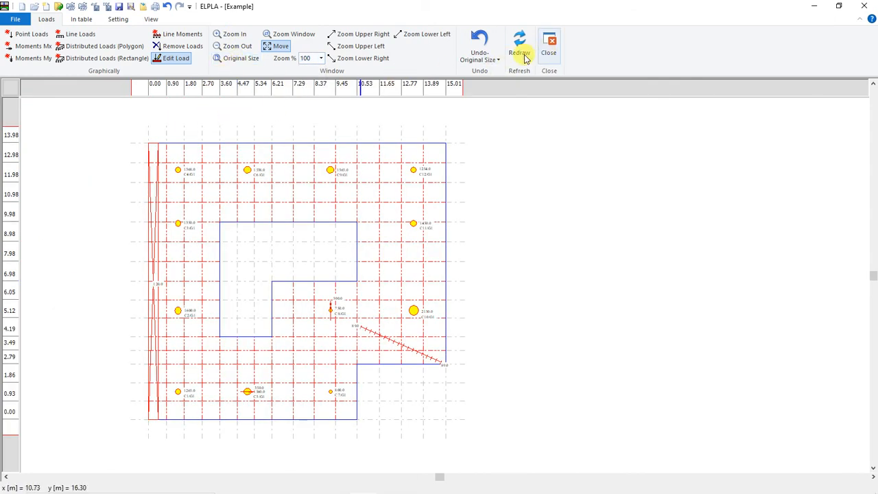
pyautogui.click(483, 54)
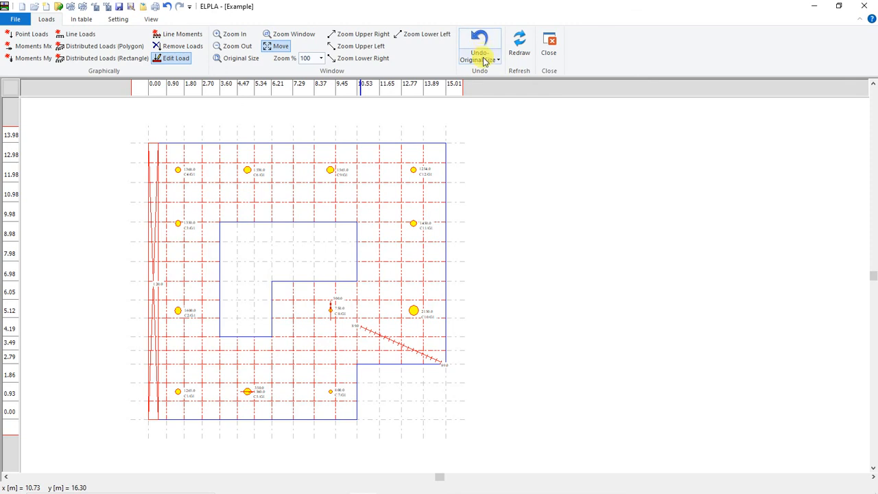
pyautogui.click(485, 60)
pyautogui.click(484, 61)
pyautogui.click(484, 60)
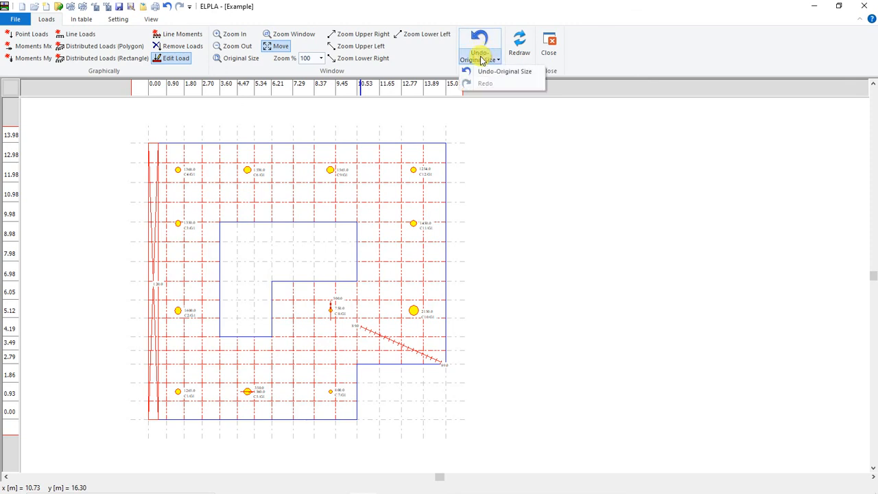
pyautogui.click(519, 59)
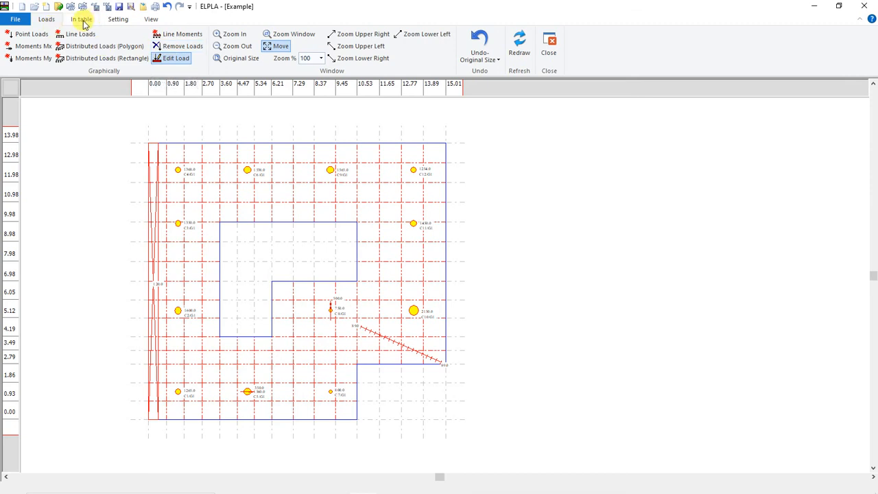
# Step: Review the raft's point loads in table form, and leave the load data without changes
pyautogui.click(82, 21)
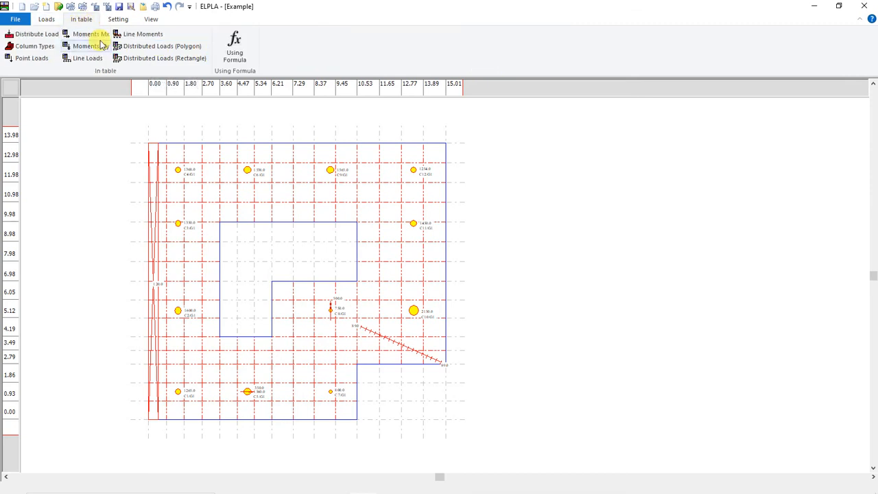
pyautogui.click(32, 59)
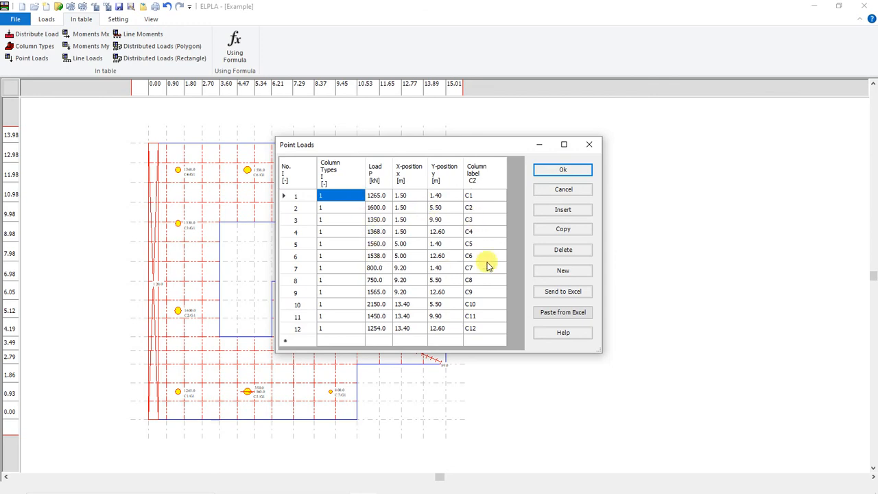
pyautogui.click(592, 146)
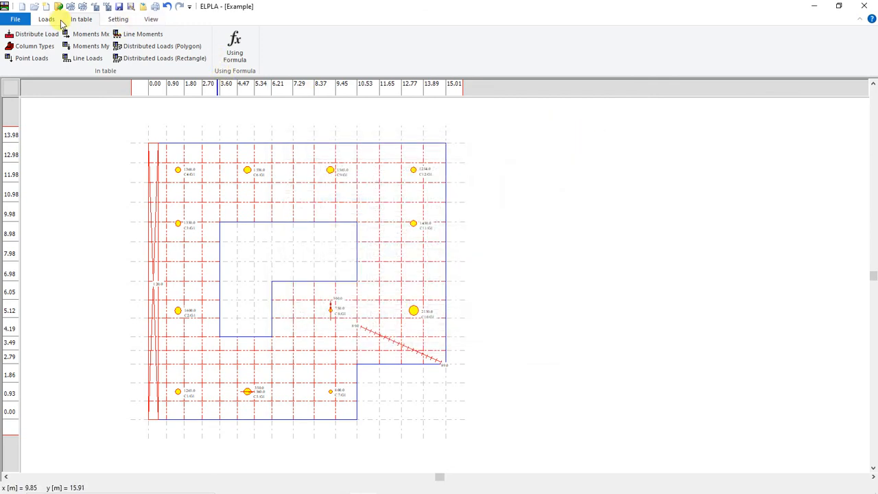
pyautogui.click(48, 19)
pyautogui.click(552, 42)
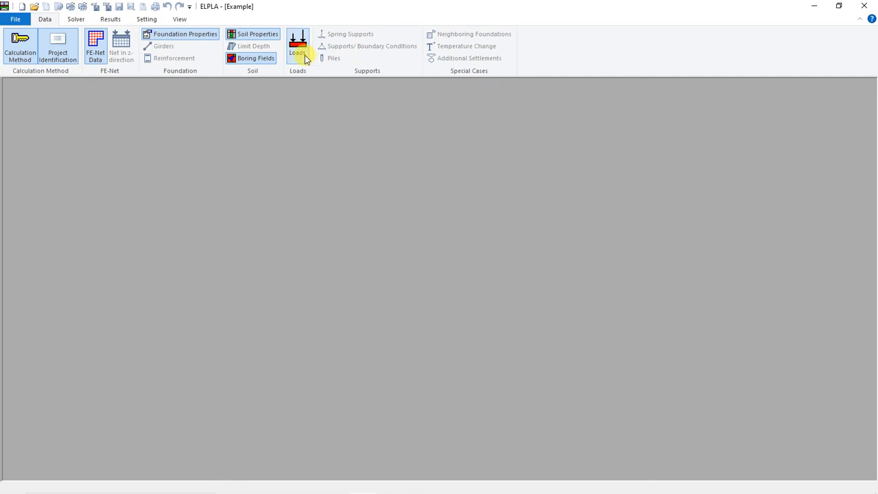
# Step: Examine the solver's list of individual calculations without running any of them
pyautogui.click(73, 19)
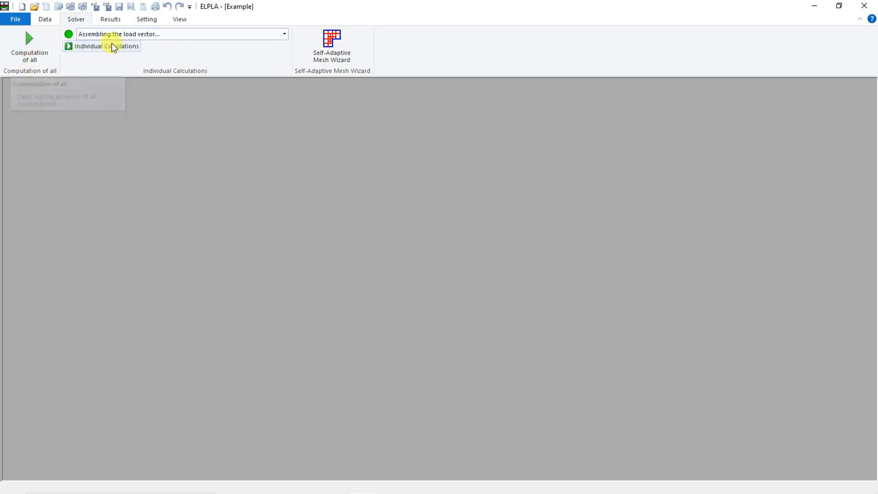
pyautogui.click(113, 34)
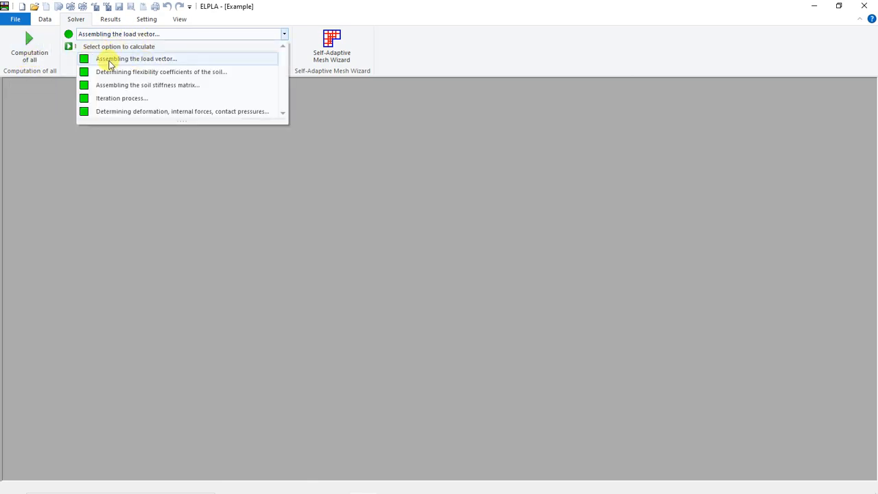
pyautogui.click(63, 64)
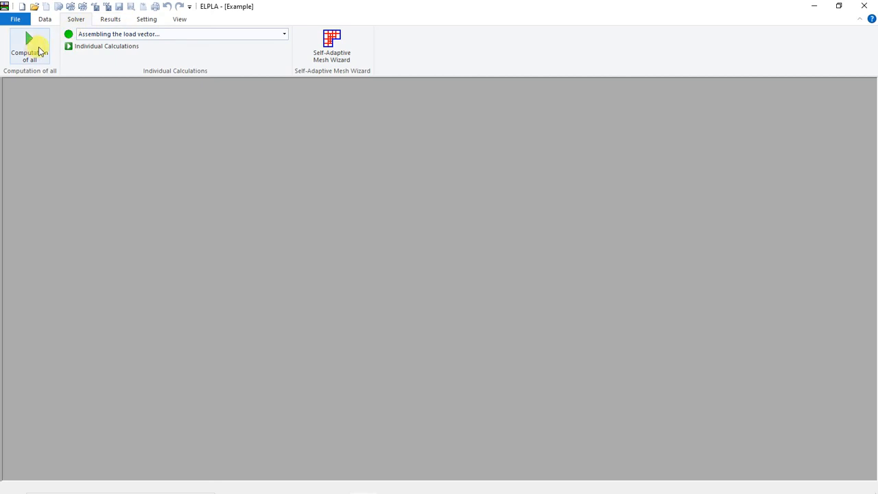
# Step: Display the System of loading drawing in plan from the project's results
pyautogui.click(109, 19)
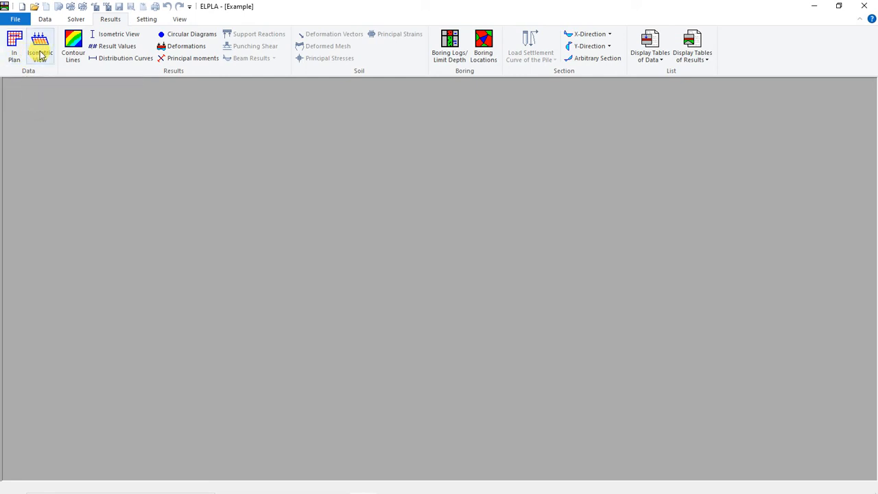
pyautogui.click(15, 51)
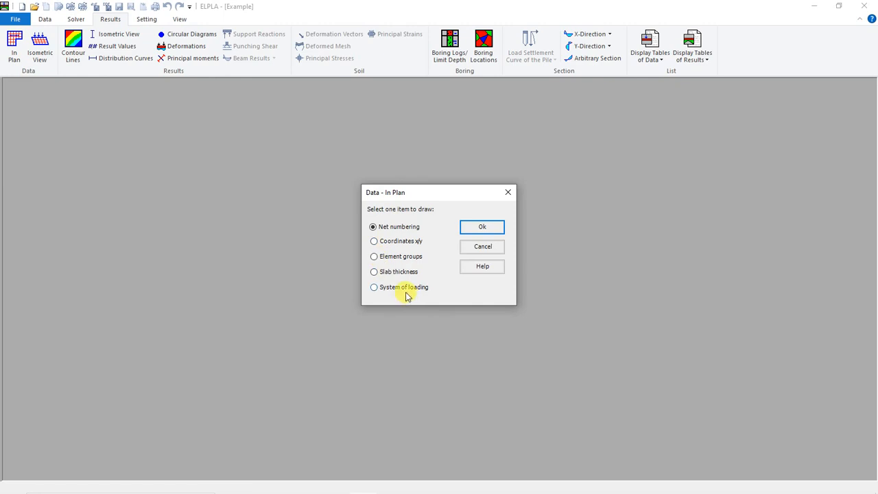
pyautogui.click(399, 291)
pyautogui.click(483, 232)
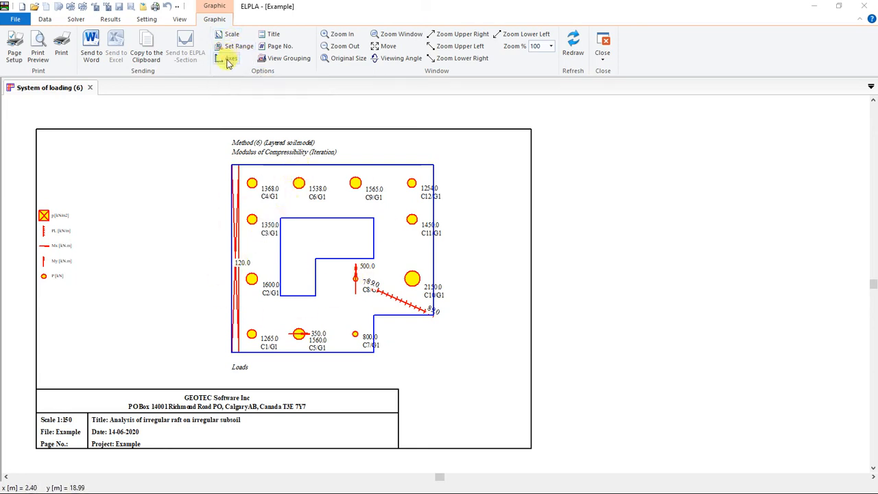
# Step: Inspect the titles above and under the loading drawing, and close the title settings without changes
pyautogui.click(272, 36)
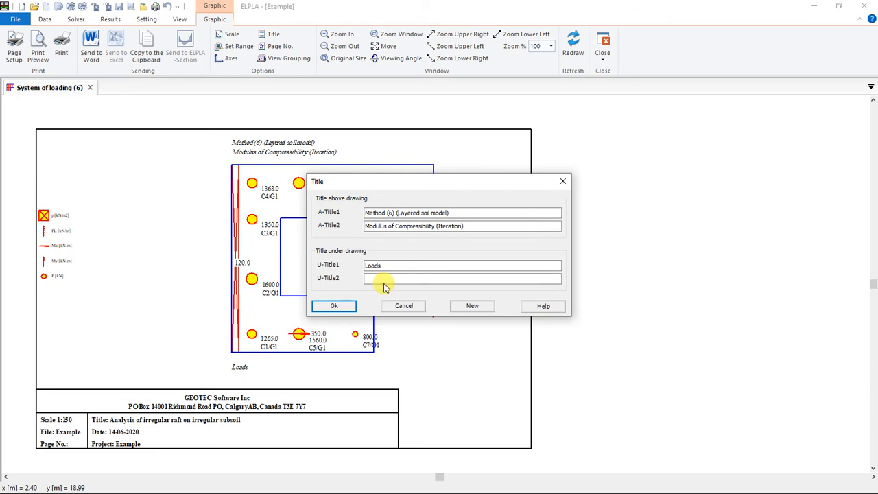
pyautogui.doubleClick(388, 265)
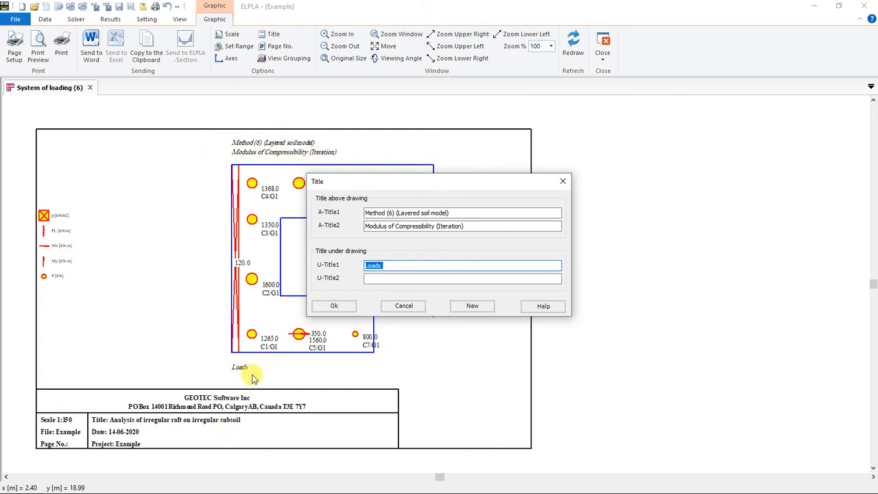
pyautogui.click(403, 278)
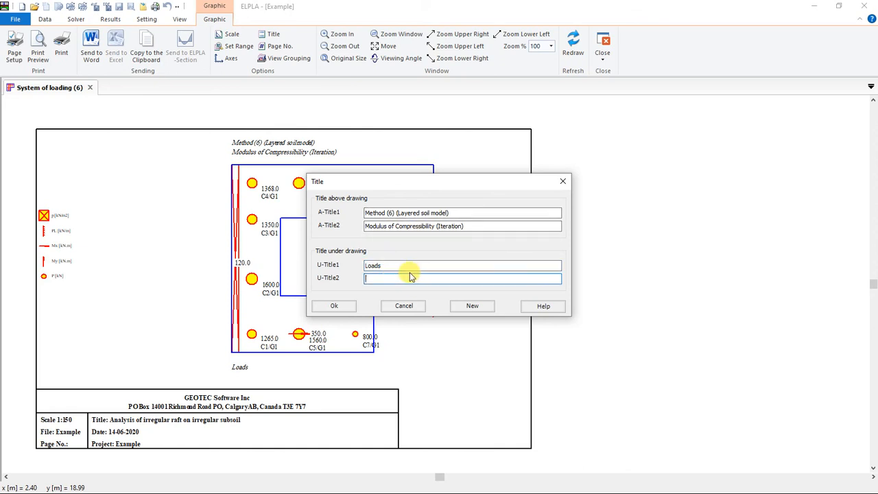
pyautogui.click(590, 185)
pyautogui.click(562, 180)
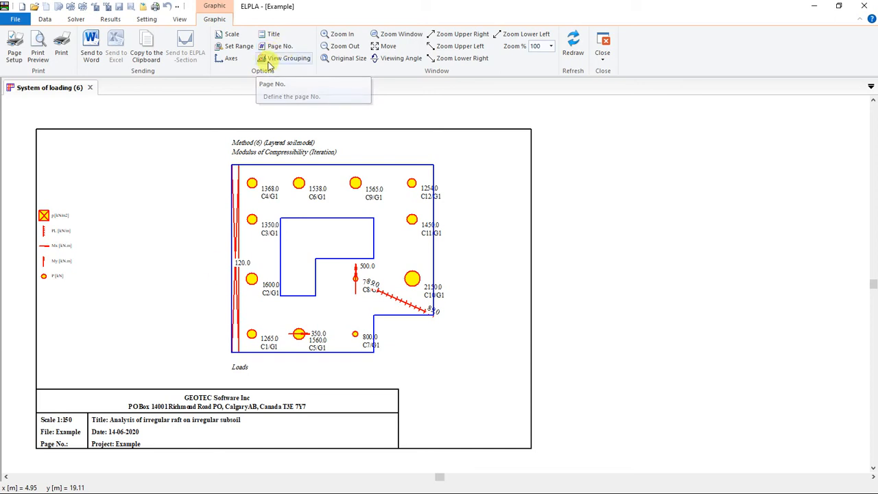
# Step: Check the page number and project identification directly from the drawing's title block, and close both without changes
pyautogui.doubleClick(70, 446)
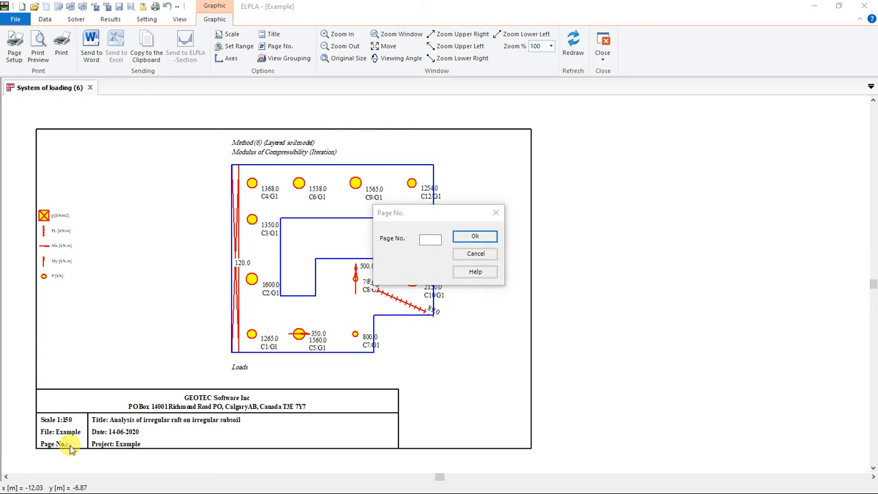
pyautogui.click(495, 213)
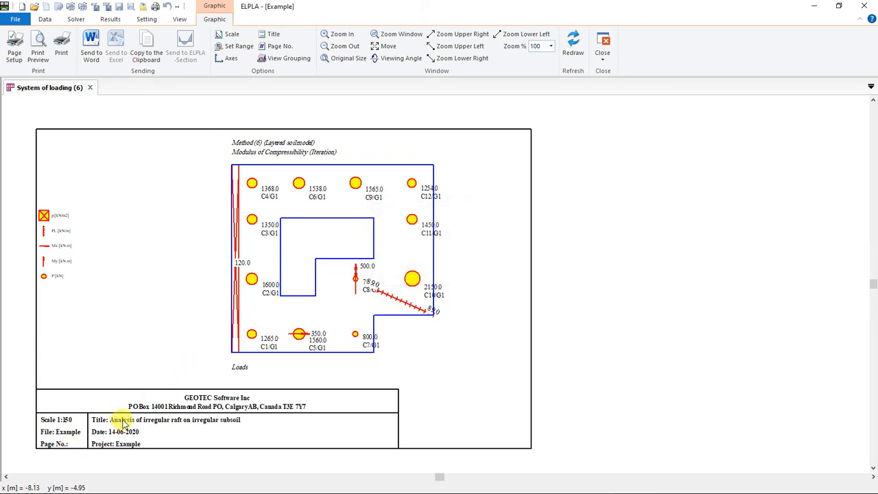
pyautogui.doubleClick(122, 423)
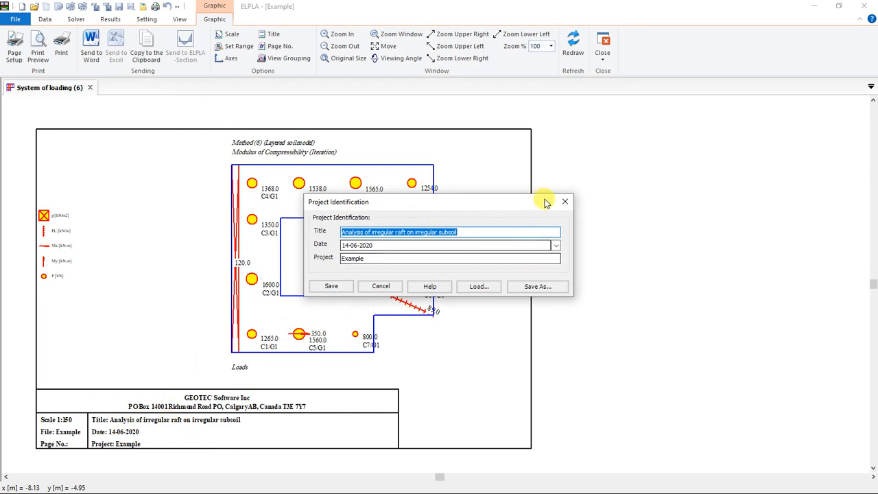
pyautogui.click(565, 205)
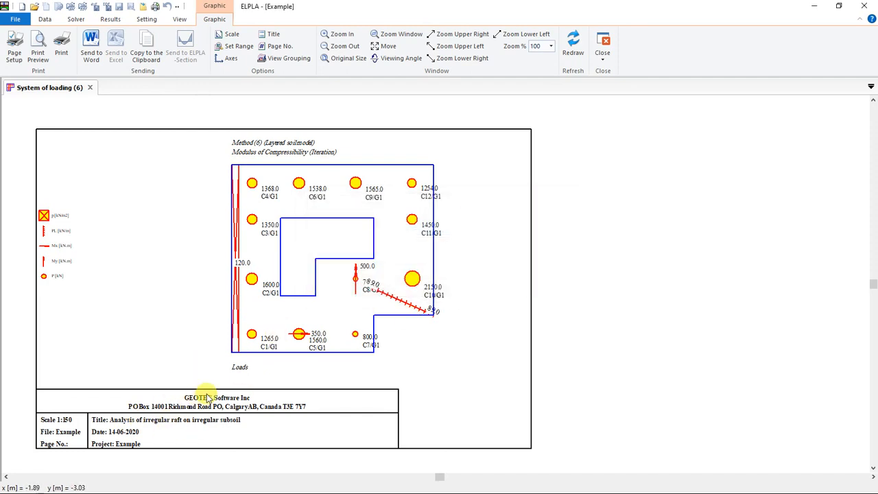
# Step: Check the firm header and the Loads caption directly from the loading drawing, leaving both unchanged
pyautogui.doubleClick(206, 398)
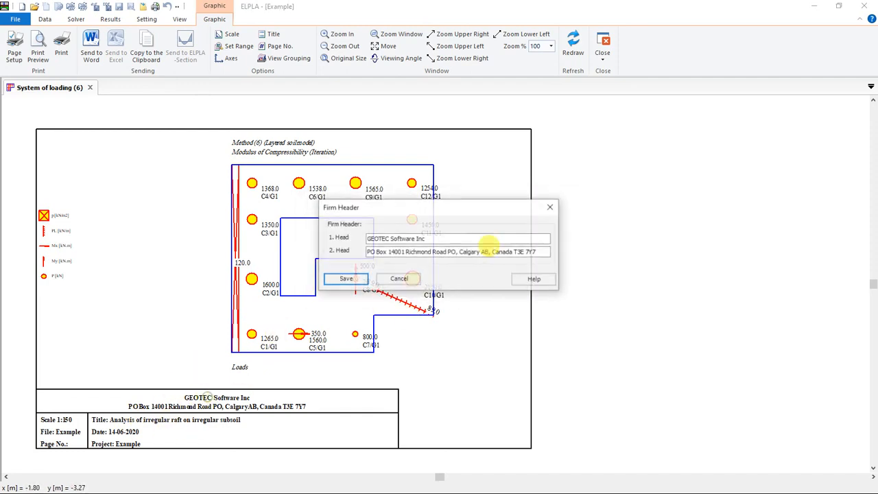
pyautogui.click(550, 206)
pyautogui.doubleClick(240, 368)
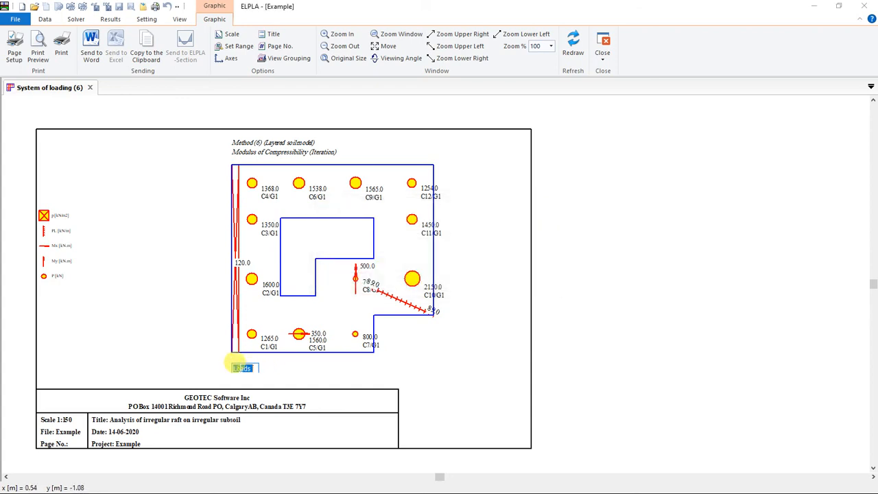
pyautogui.click(244, 368)
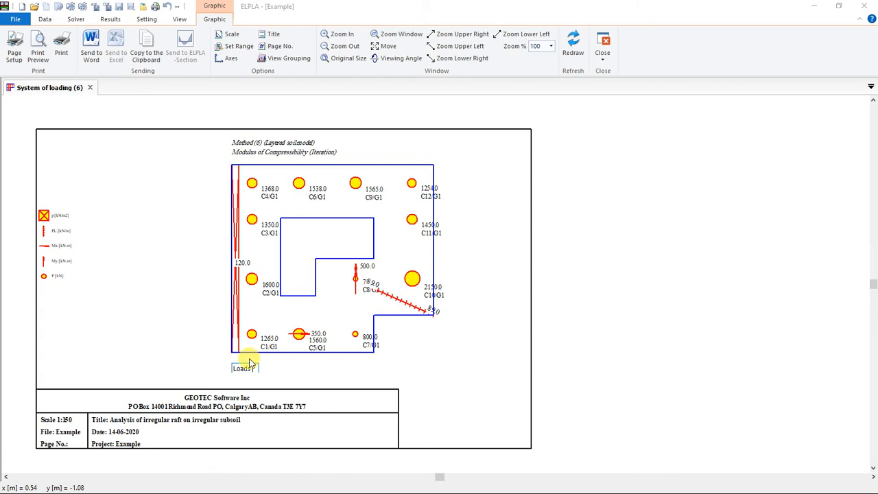
pyautogui.press('Return')
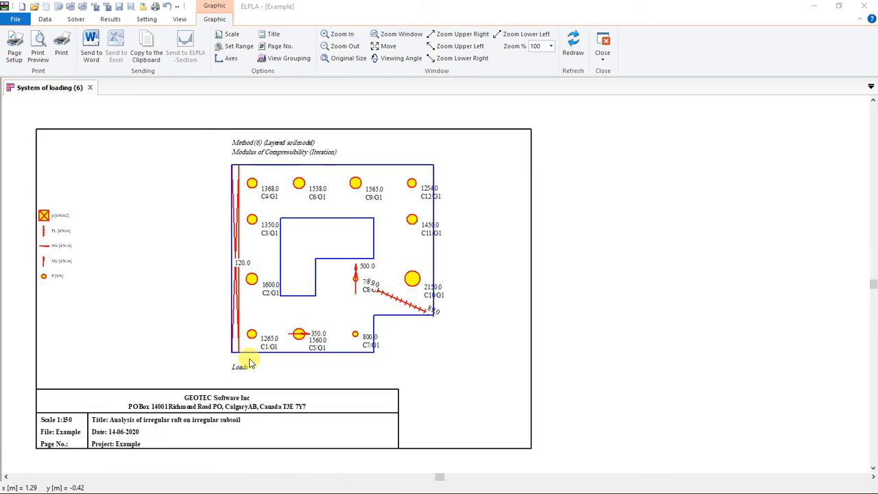
# Step: Display the project's System of loading data in an isometric view
pyautogui.click(109, 20)
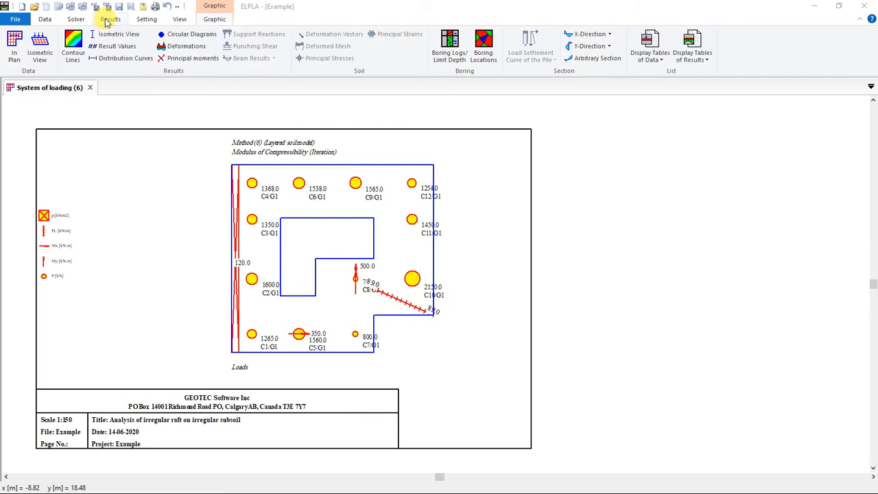
pyautogui.click(38, 54)
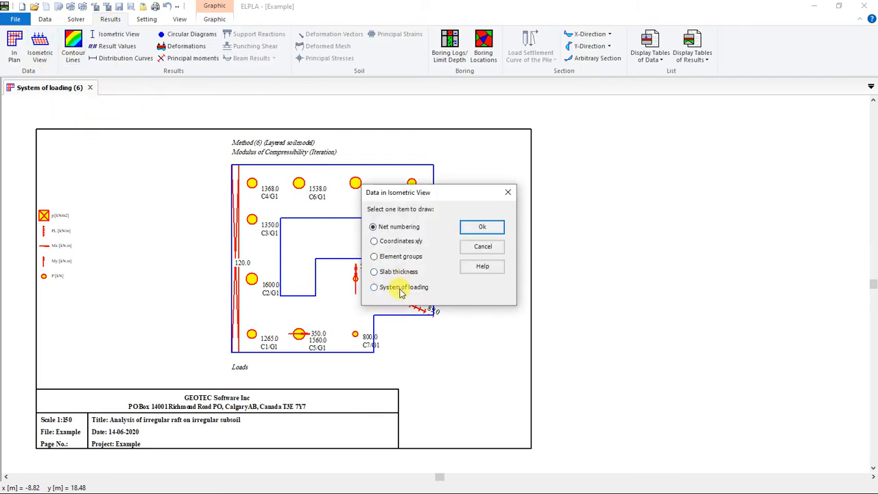
pyautogui.click(400, 289)
pyautogui.click(488, 231)
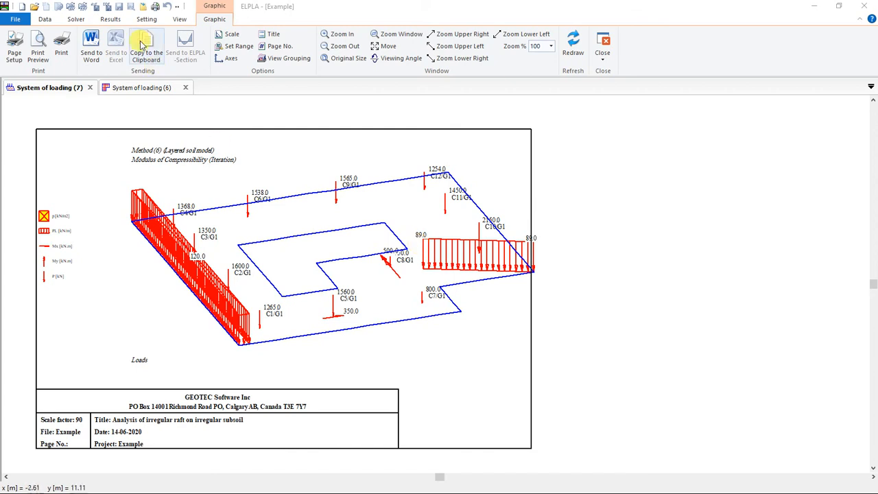
# Step: Draw the raft's settlements as contour lines
pyautogui.click(110, 19)
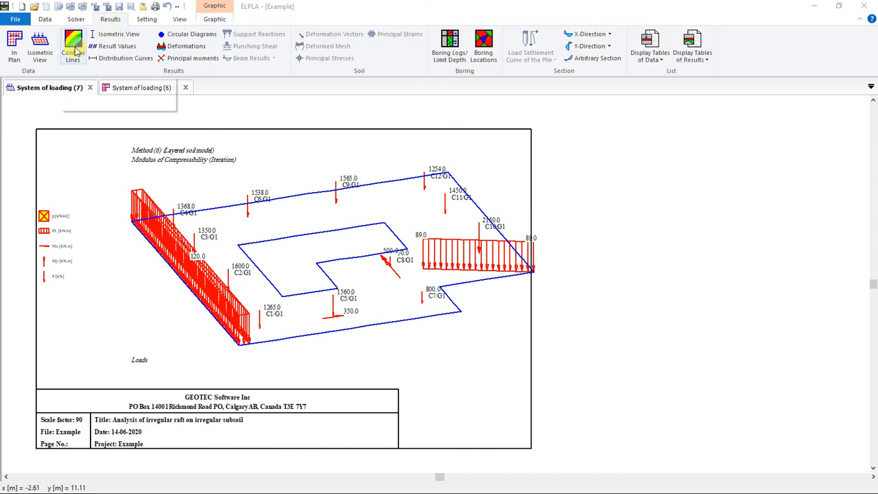
pyautogui.click(74, 49)
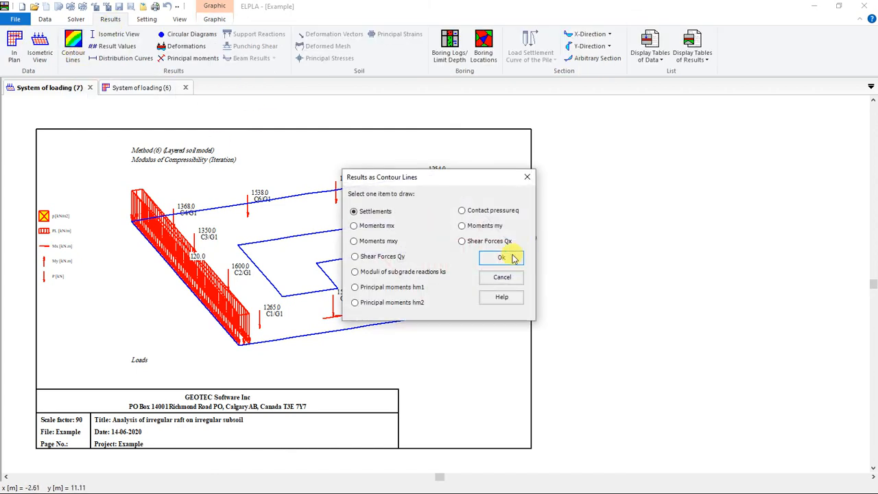
pyautogui.click(508, 257)
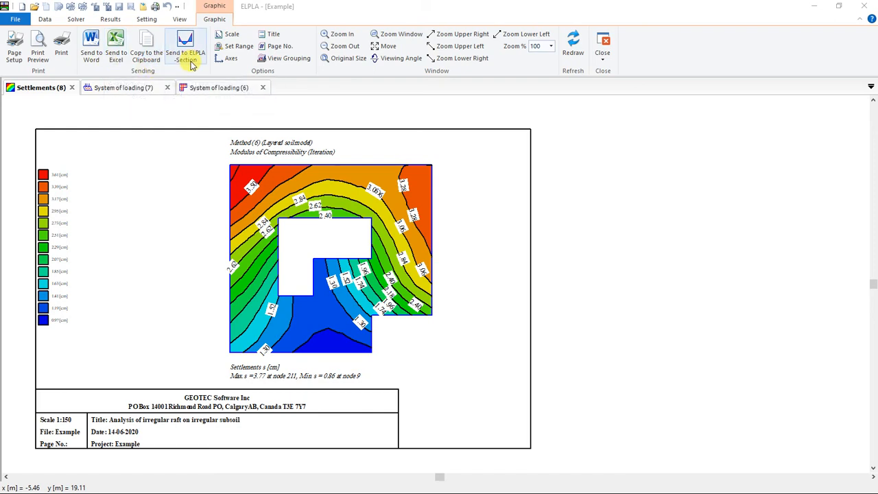
# Step: Draw the settlements as circular diagrams, and display the slab's deformation drawing
pyautogui.click(110, 19)
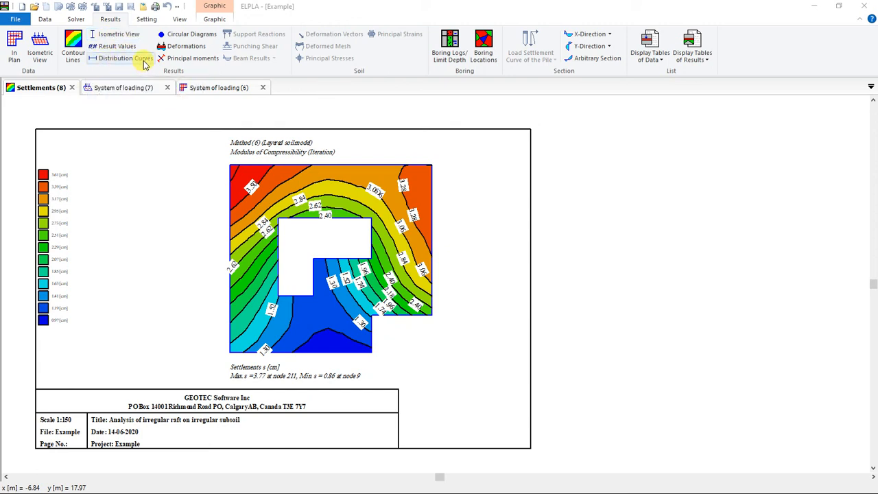
pyautogui.click(184, 36)
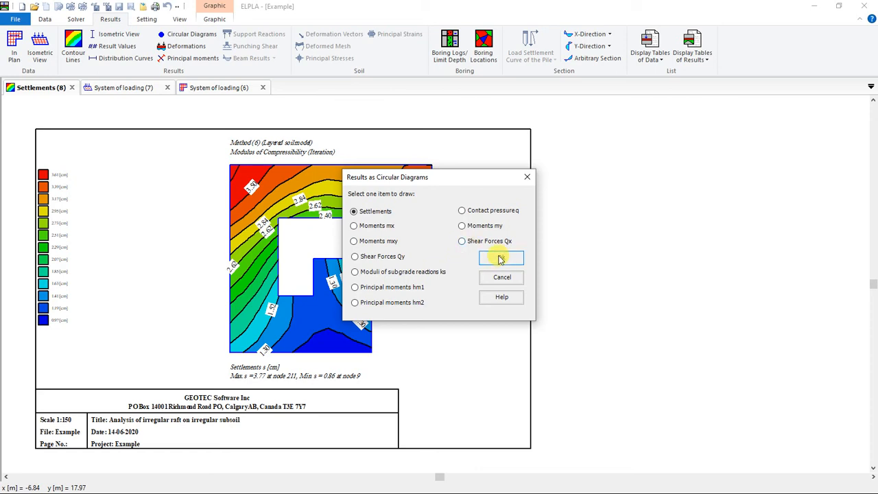
pyautogui.click(501, 258)
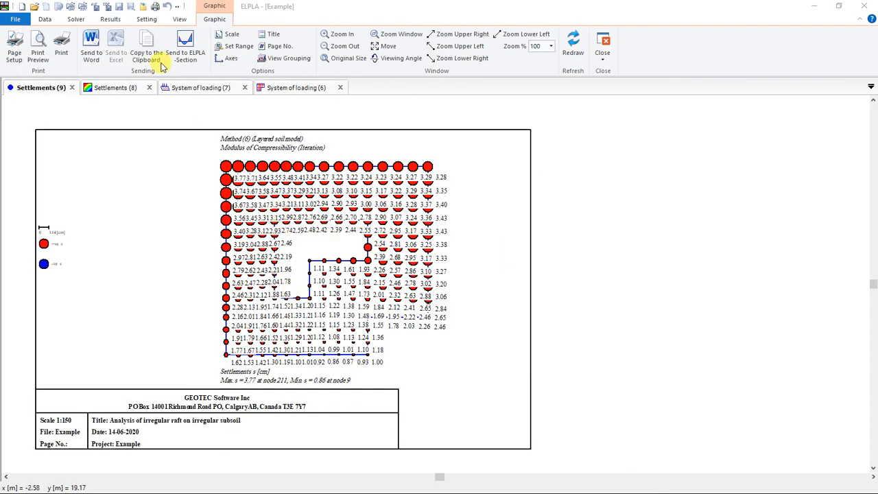
pyautogui.click(110, 19)
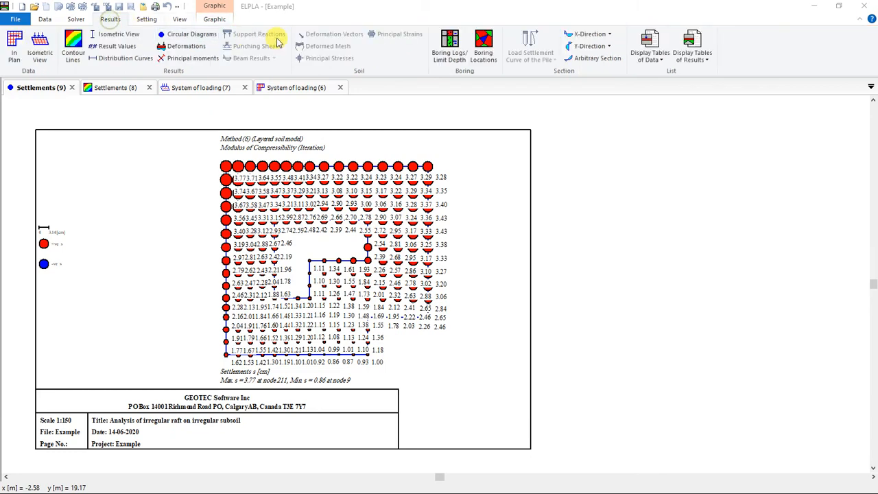
pyautogui.click(184, 46)
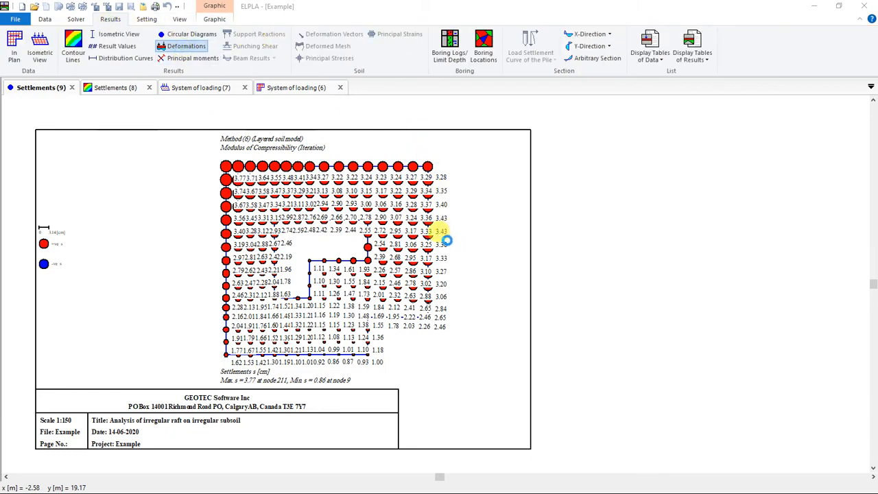
# Step: List all tables of data through the text editor, with company and identification headers and page numbering starting at 1
pyautogui.click(110, 19)
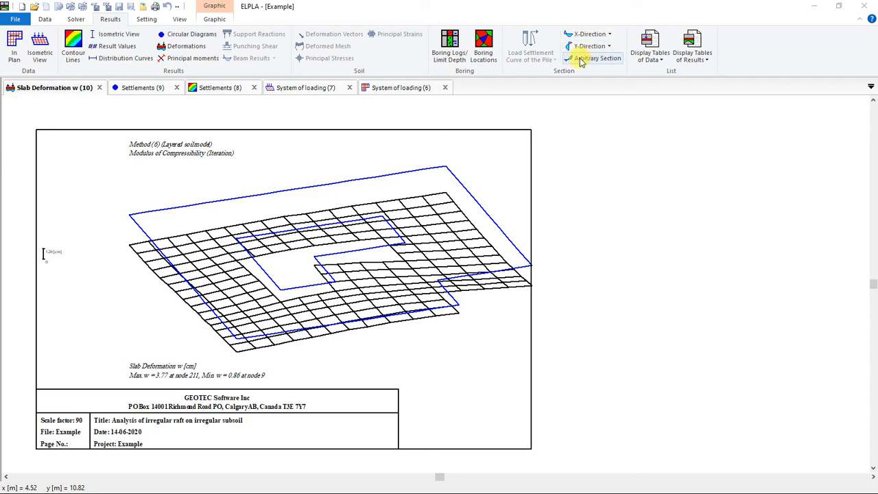
pyautogui.click(648, 58)
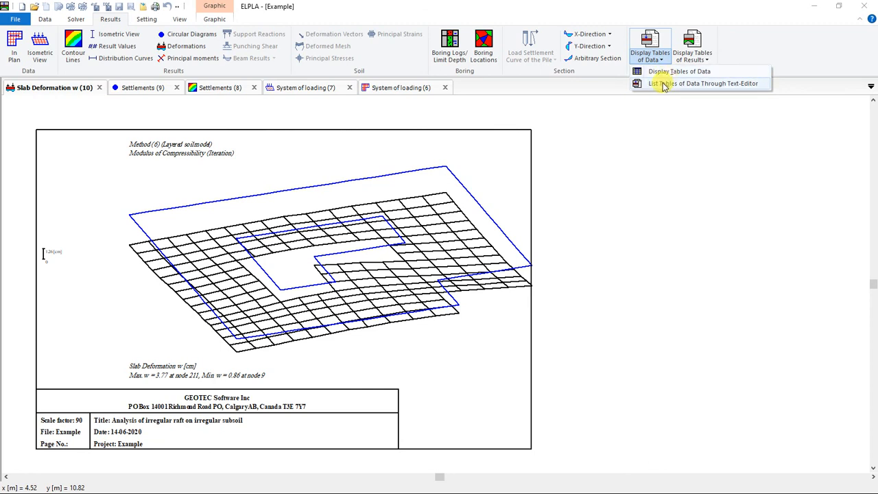
pyautogui.click(663, 84)
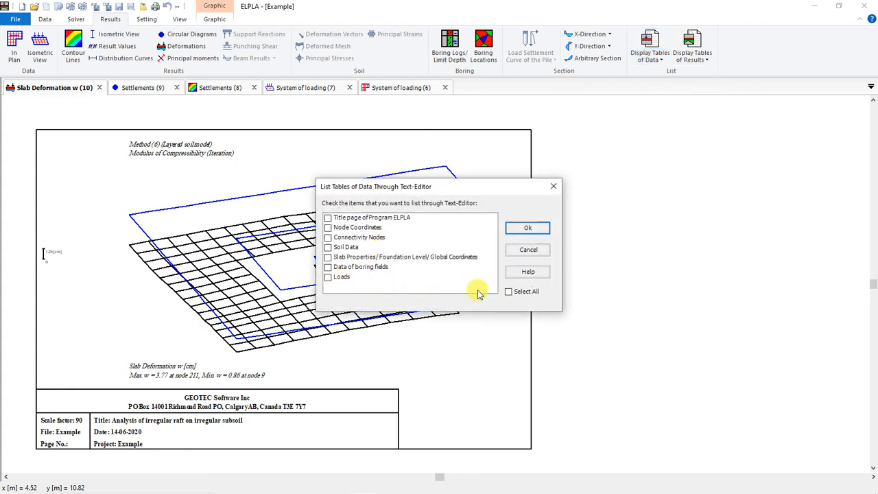
pyautogui.click(508, 292)
pyautogui.click(527, 228)
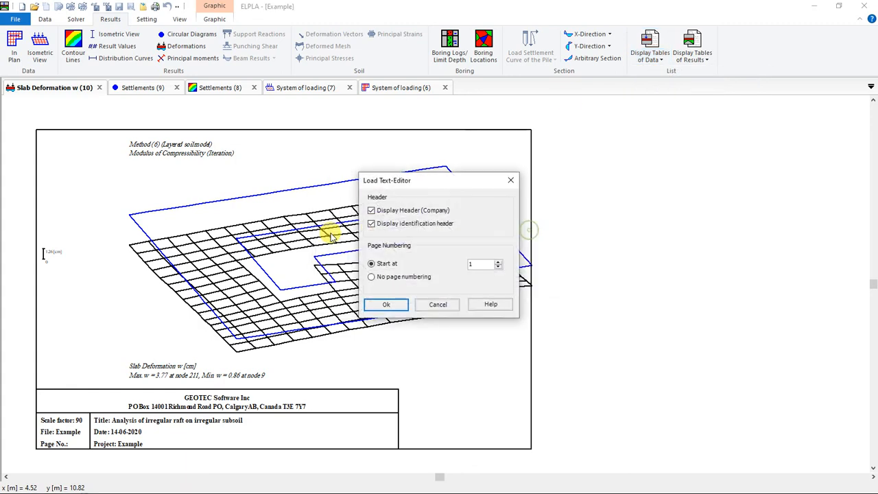
pyautogui.click(379, 305)
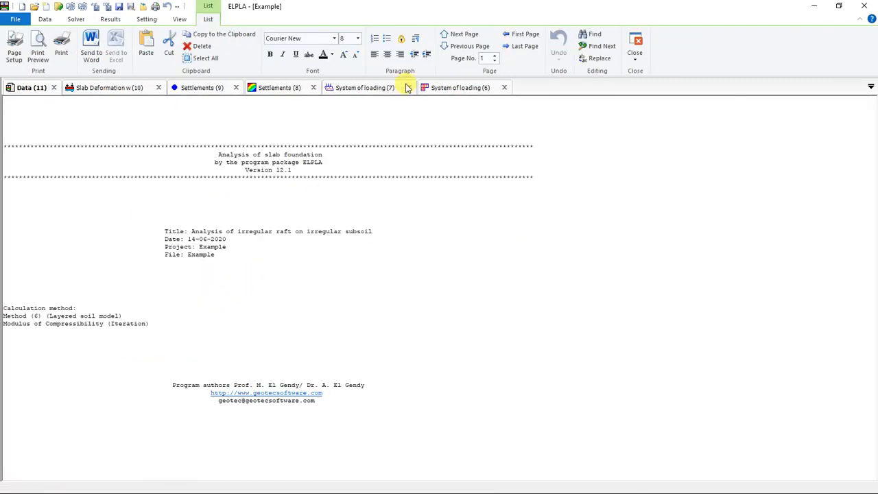
# Step: Browse the data listing through the node coordinate pages, back to the title page, and on to the final Loads page
pyautogui.click(465, 35)
pyautogui.click(465, 35)
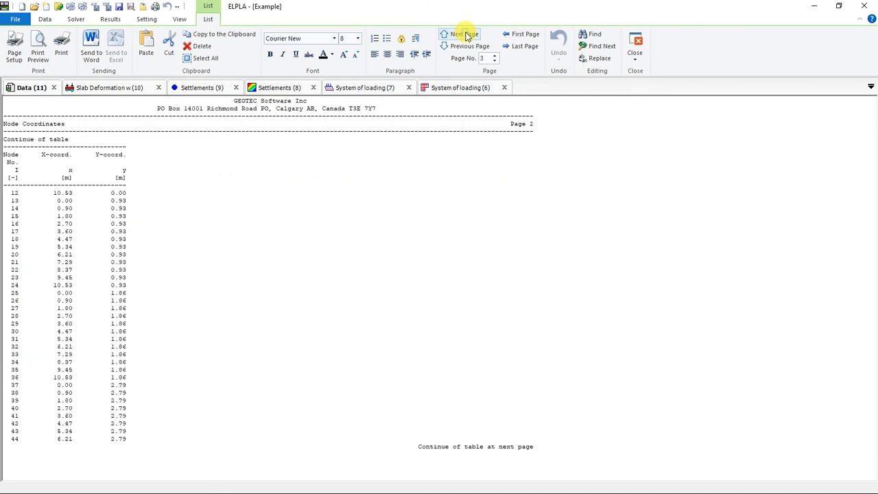
pyautogui.click(465, 35)
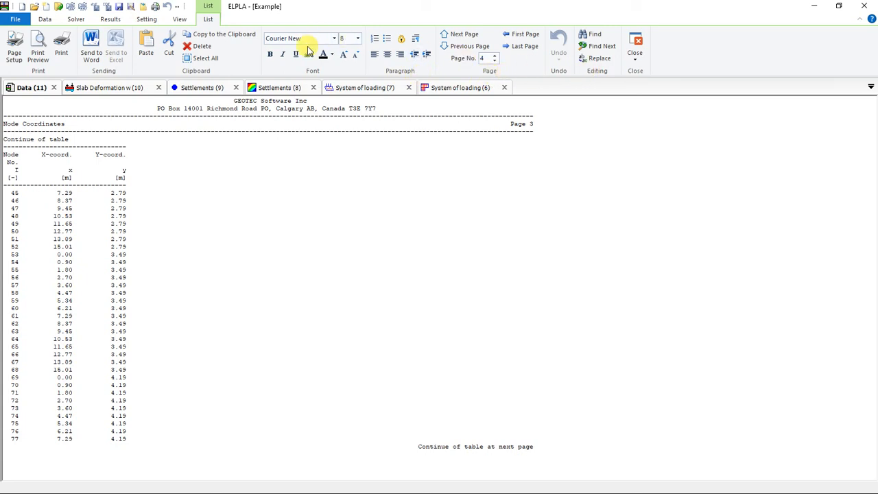
pyautogui.moveTo(77, 144); pyautogui.dragTo(131, 263)
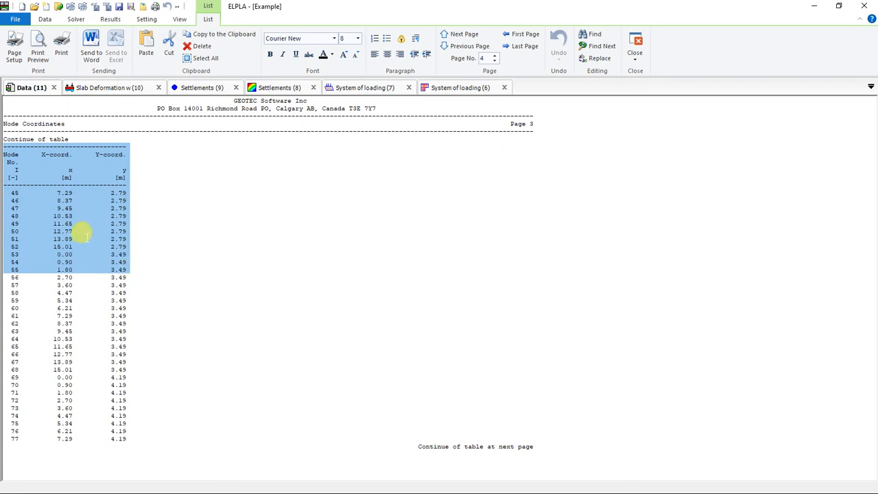
pyautogui.click(86, 236)
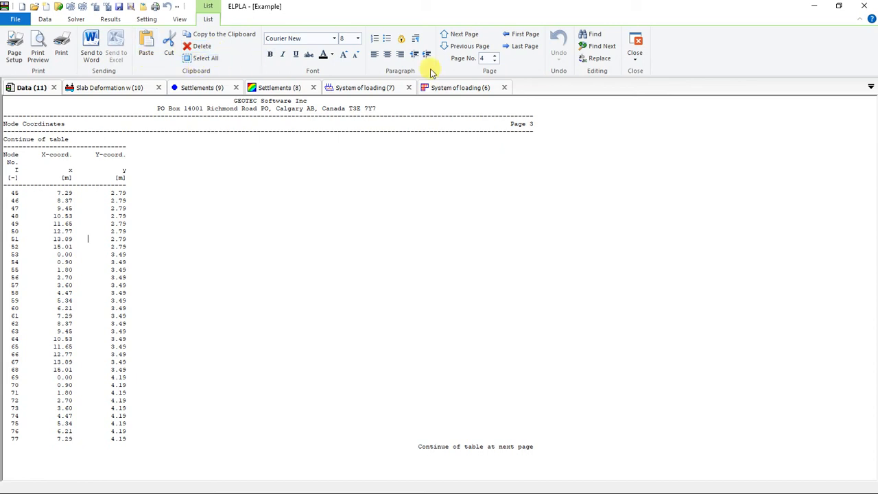
pyautogui.click(465, 35)
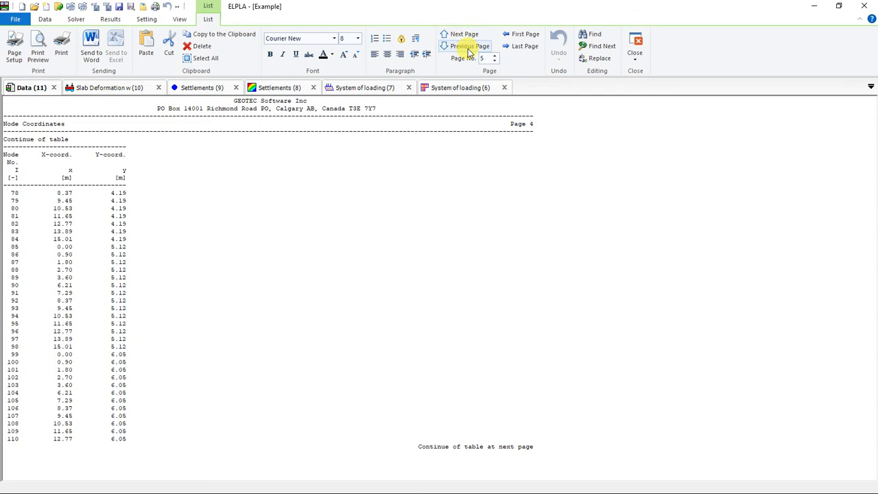
pyautogui.click(527, 36)
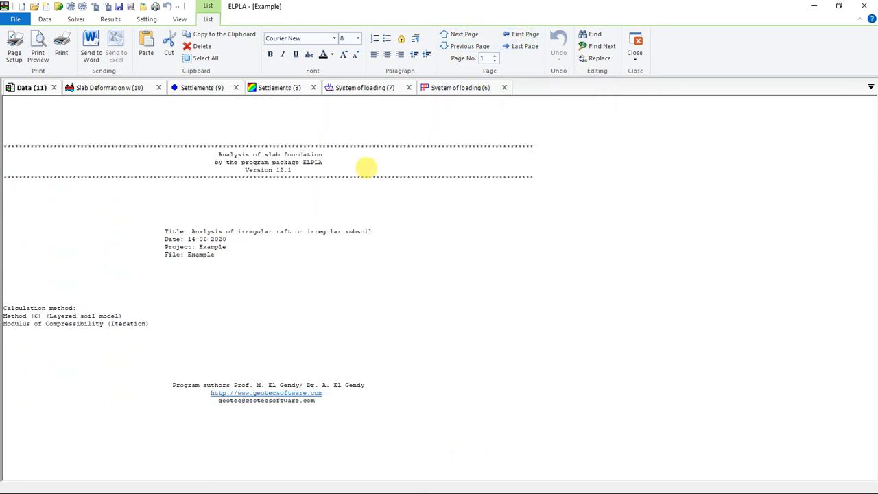
pyautogui.click(524, 46)
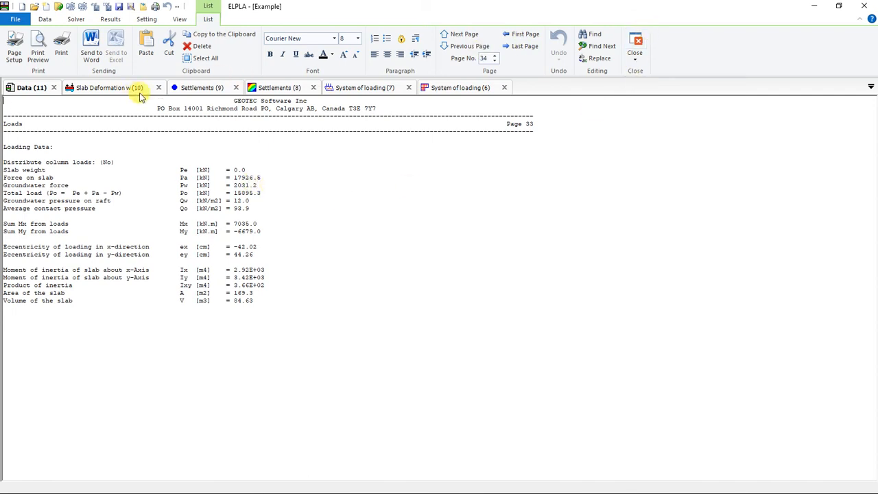
# Step: Revisit the slab deformation and both settlement drawings, and close all open drawings and lists
pyautogui.click(116, 90)
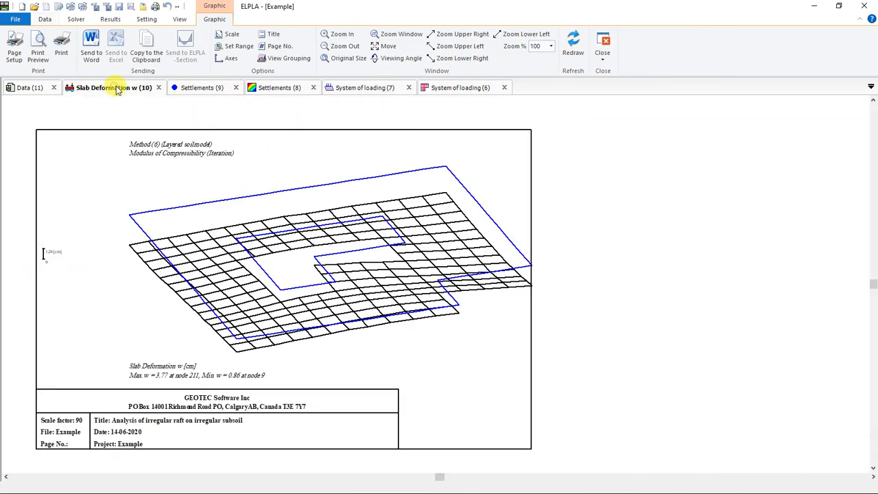
pyautogui.click(209, 91)
pyautogui.click(286, 94)
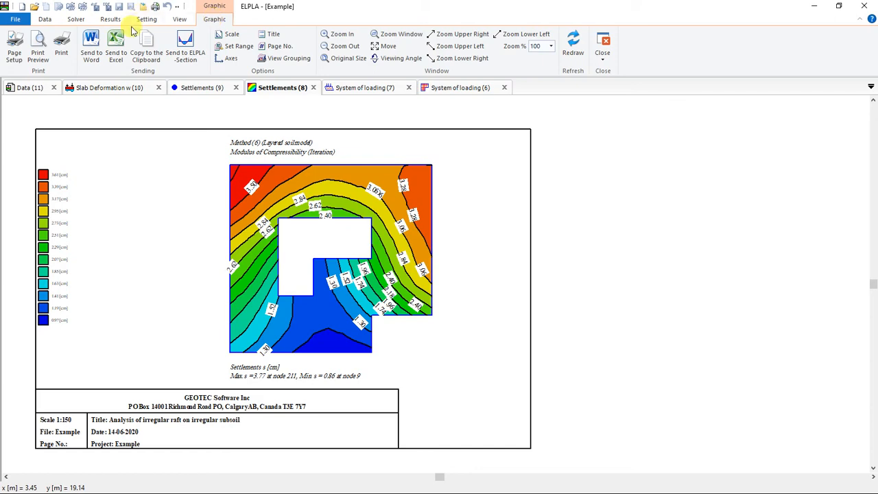
pyautogui.click(600, 59)
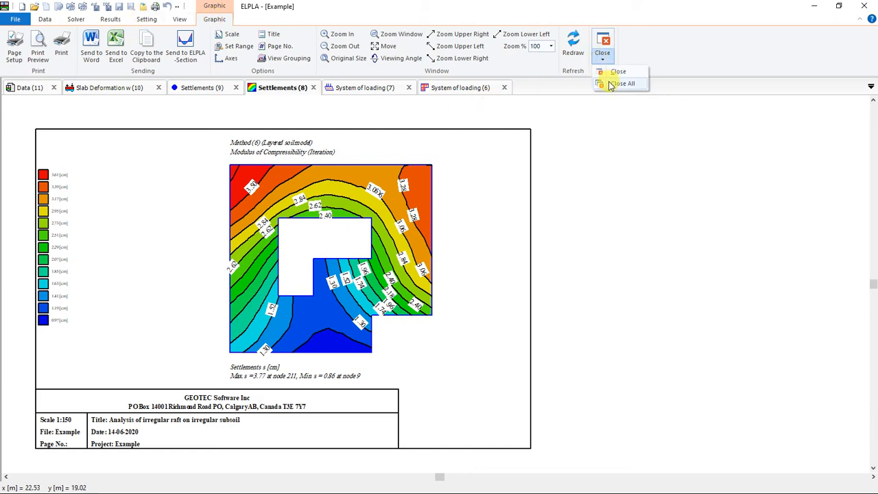
pyautogui.click(610, 83)
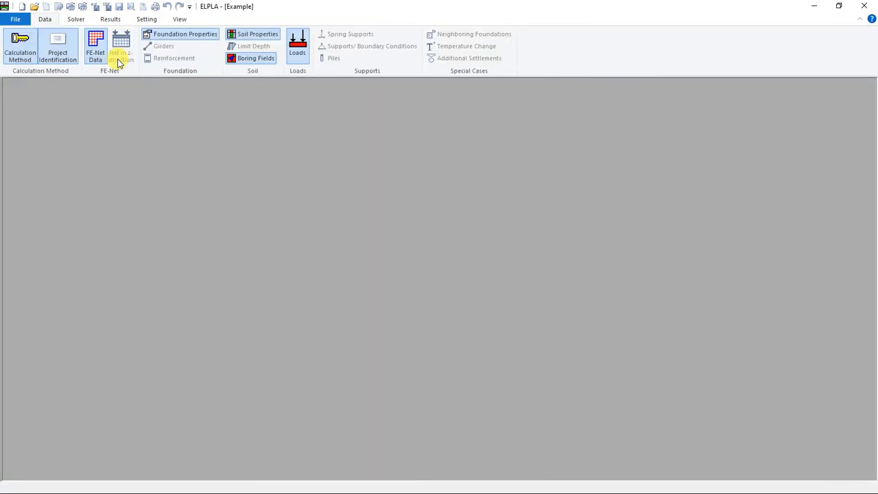
# Step: Check the firm header in the program's main data settings and close it without changes
pyautogui.click(147, 19)
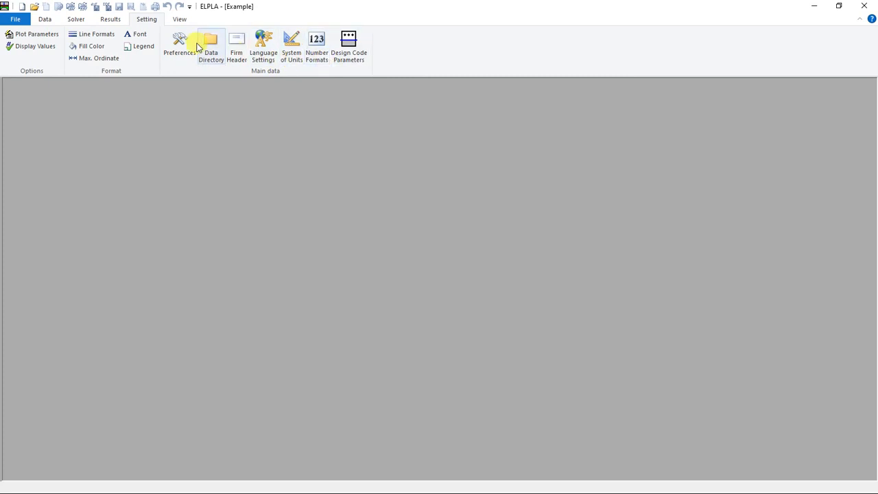
pyautogui.click(237, 48)
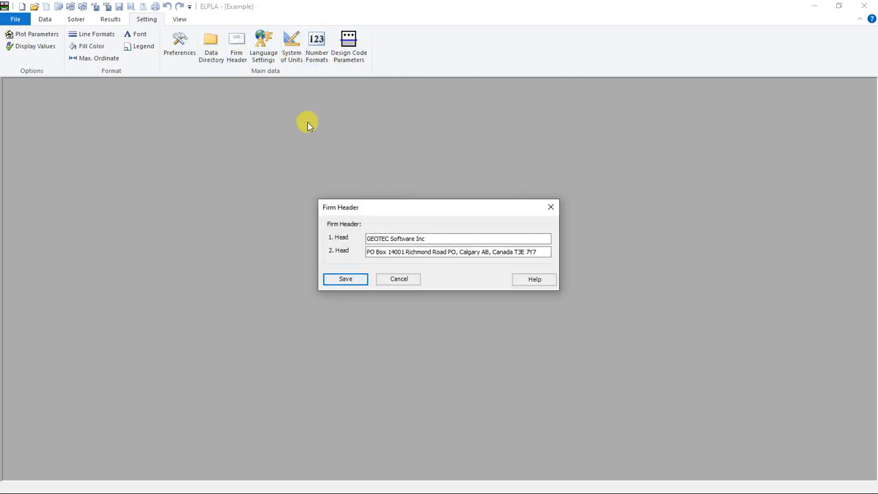
pyautogui.click(551, 206)
# Step: Check the languages offered for the menus and dialog boxes and for the Help system, and cancel without changes
pyautogui.click(263, 42)
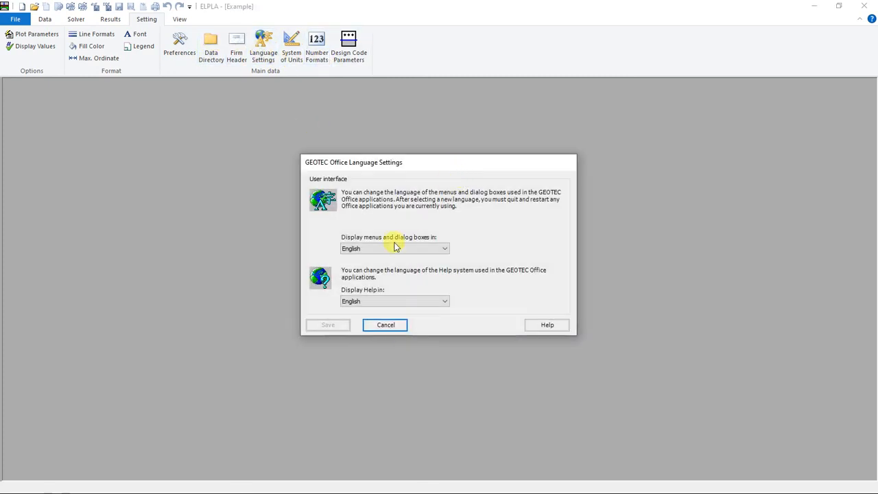
pyautogui.click(380, 250)
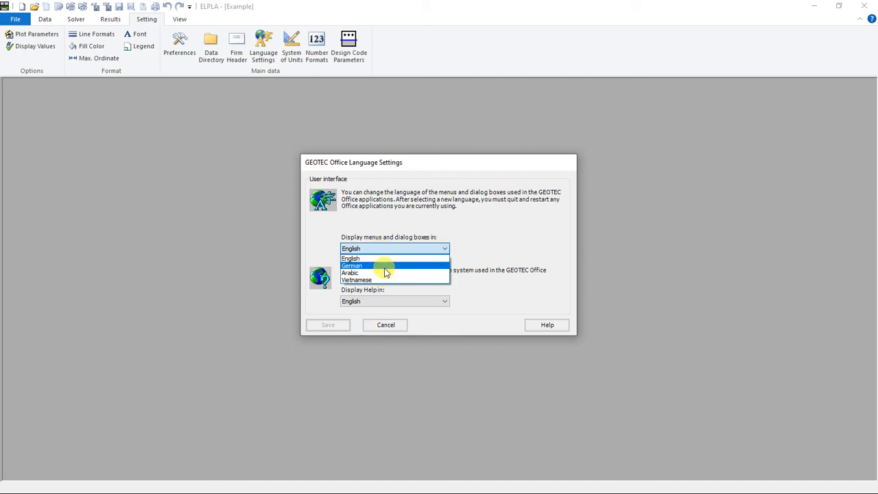
pyautogui.click(413, 220)
pyautogui.click(377, 301)
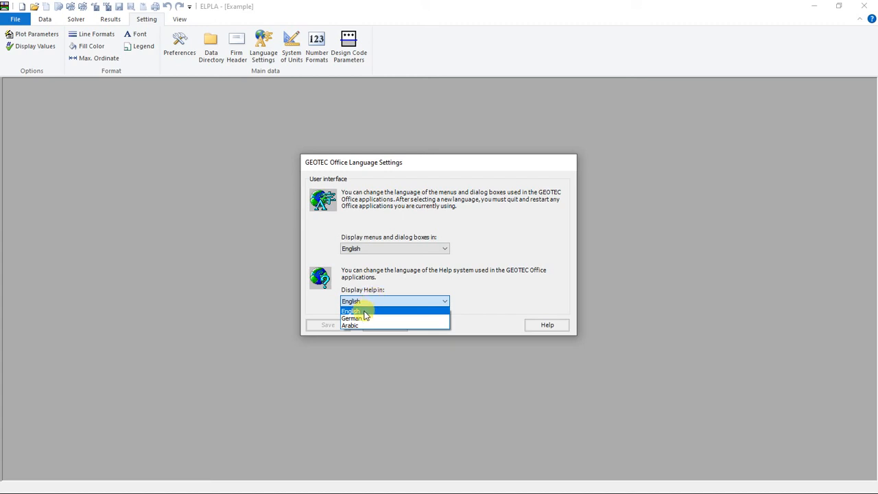
pyautogui.click(412, 271)
pyautogui.click(383, 323)
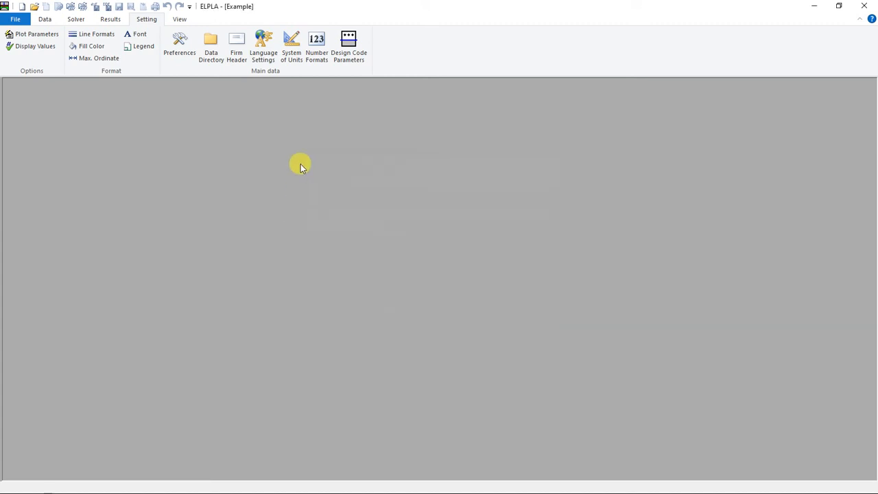
# Step: Review the system of units and the number formats, closing both settings without changes
pyautogui.click(297, 40)
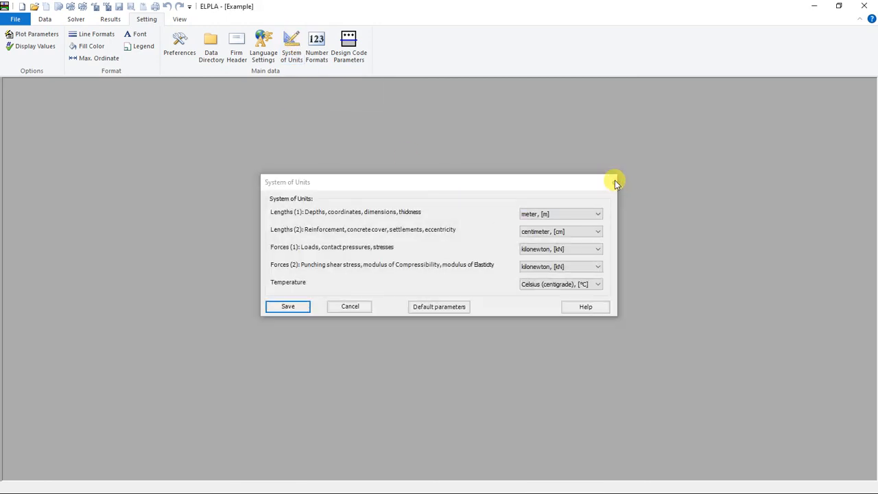
pyautogui.click(611, 182)
pyautogui.click(316, 41)
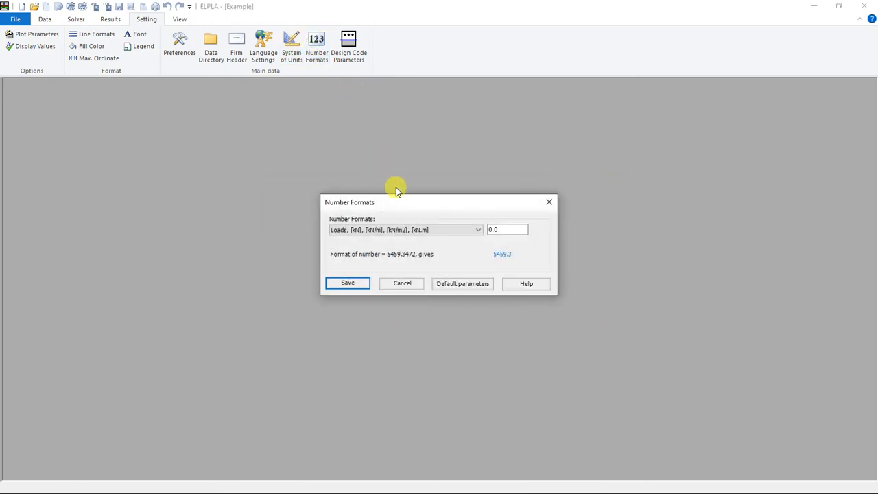
pyautogui.click(549, 202)
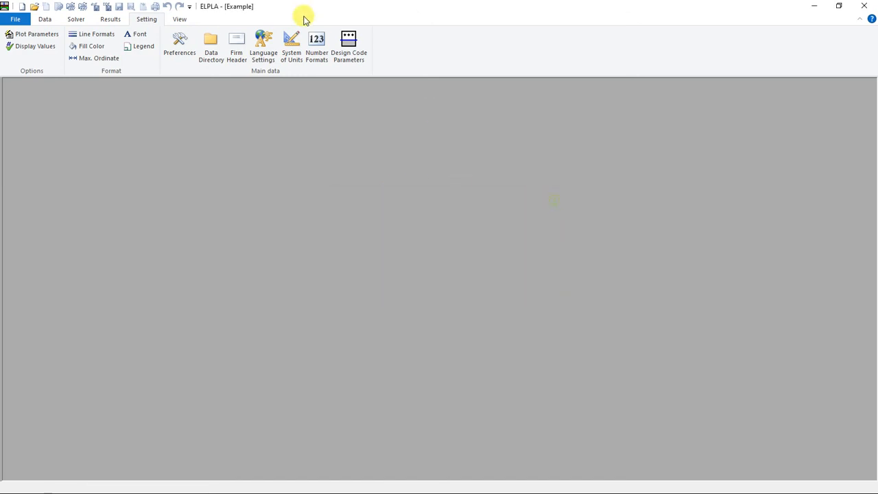
# Step: Review the design code parameters, including the ECP factors and the minimum steel options, and close them without changes
pyautogui.click(358, 41)
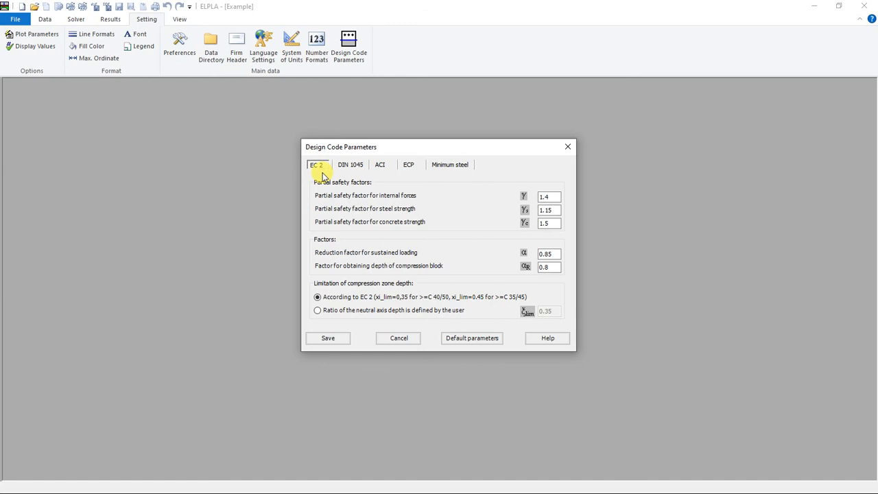
pyautogui.click(410, 166)
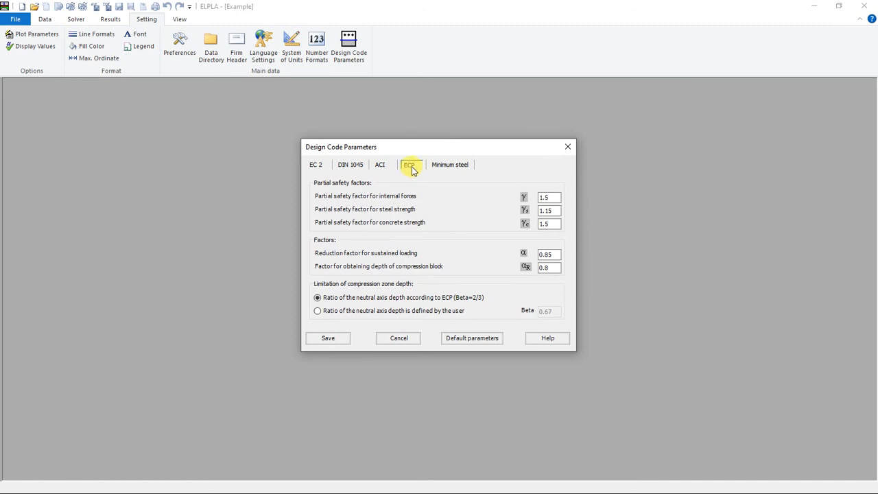
pyautogui.click(451, 167)
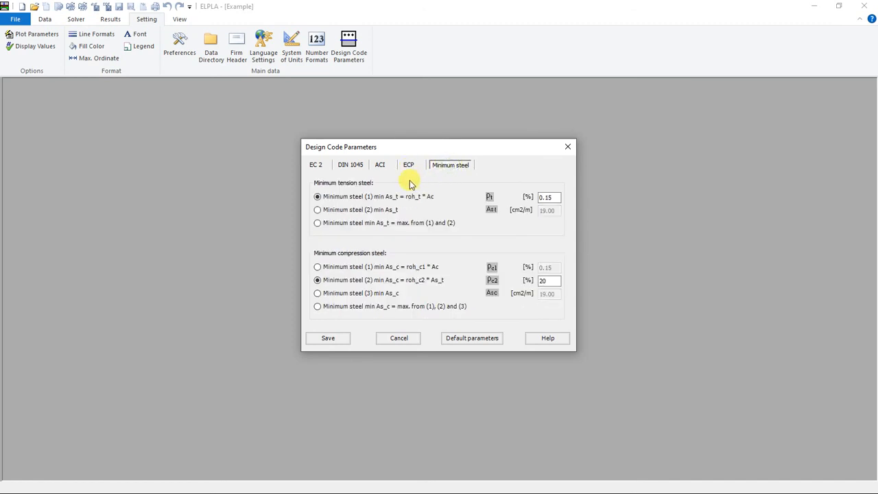
pyautogui.click(568, 146)
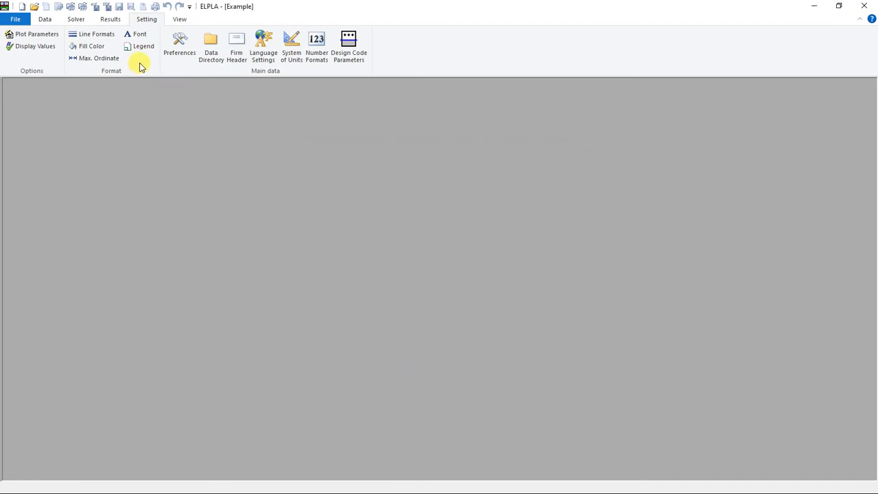
# Step: Check the data directory and the FE-Net and calculation preferences, cancelling both without changes
pyautogui.click(215, 59)
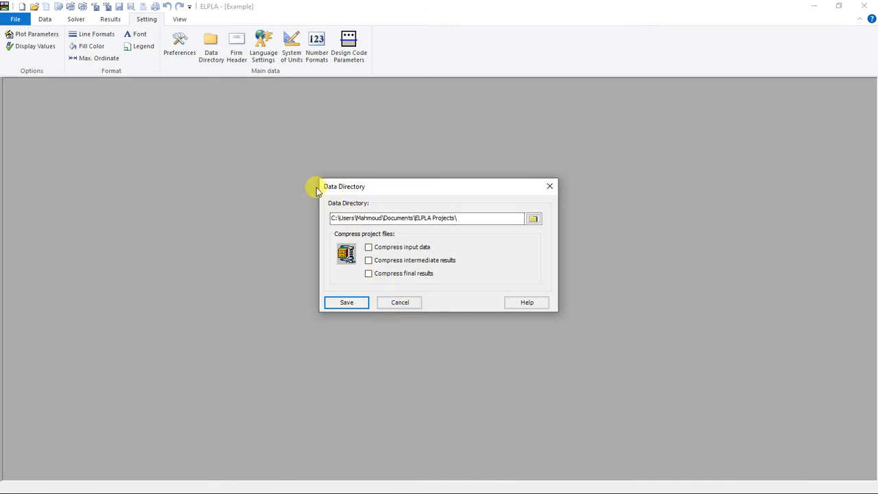
pyautogui.click(397, 303)
pyautogui.click(180, 42)
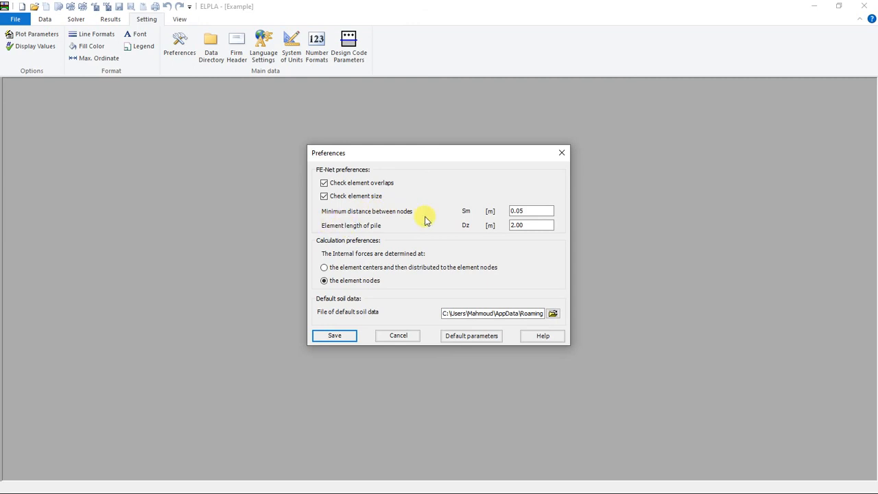
pyautogui.click(395, 338)
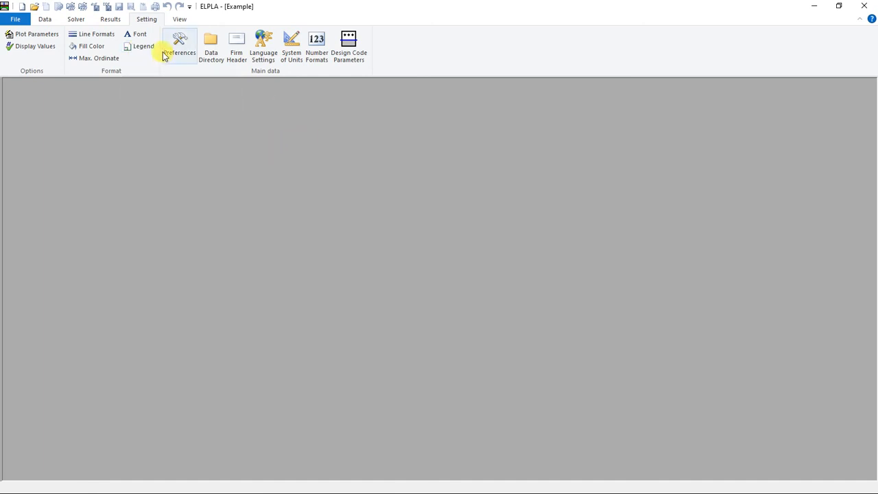
# Step: Check the legend size settings of the Identification Box and close them without changes
pyautogui.click(139, 47)
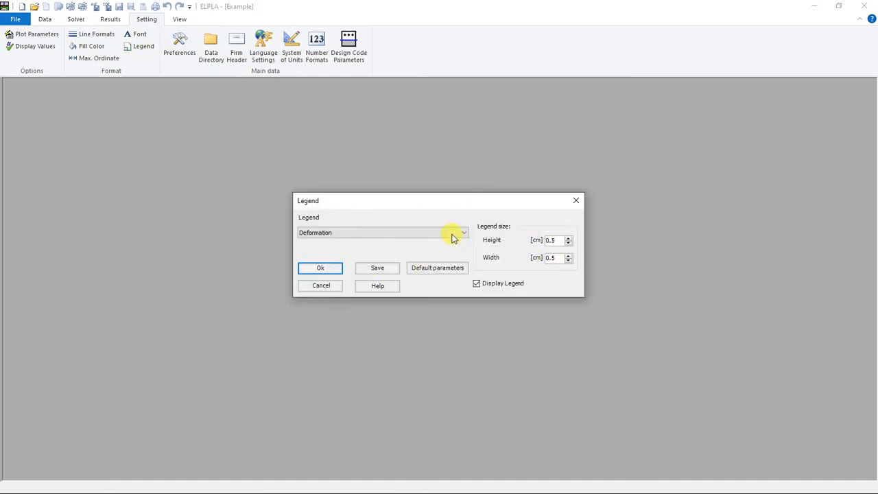
pyautogui.click(406, 234)
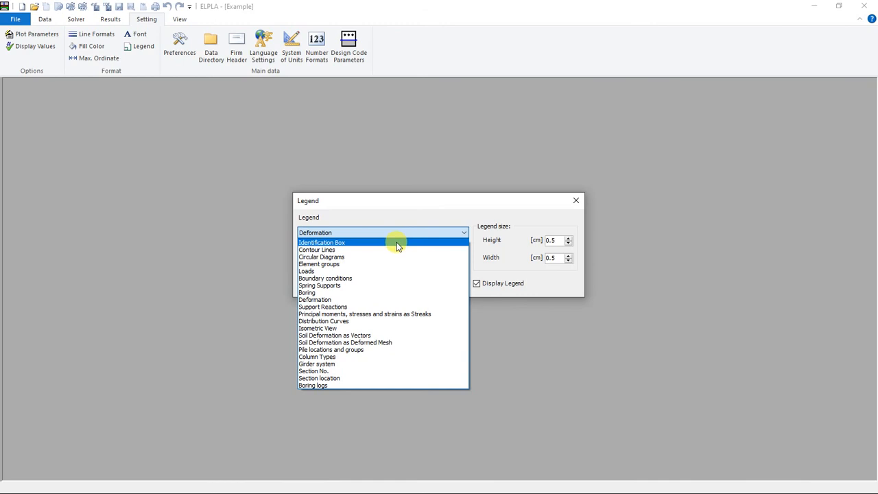
pyautogui.click(397, 244)
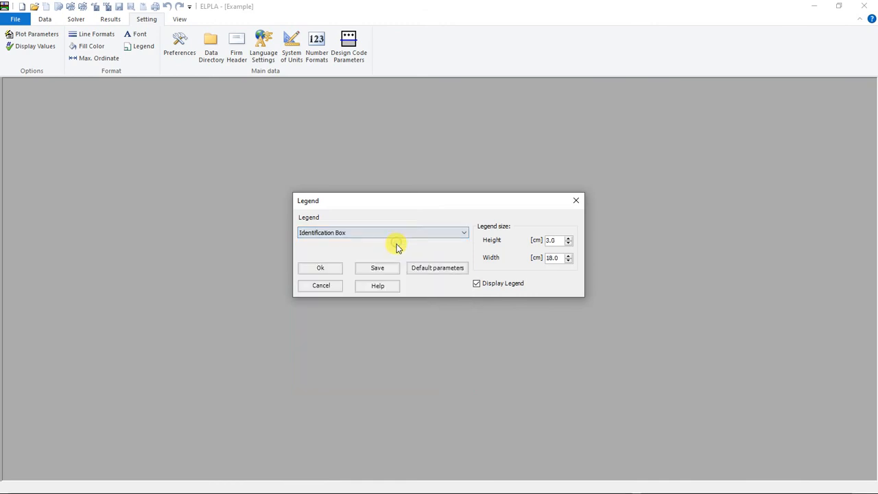
pyautogui.click(577, 201)
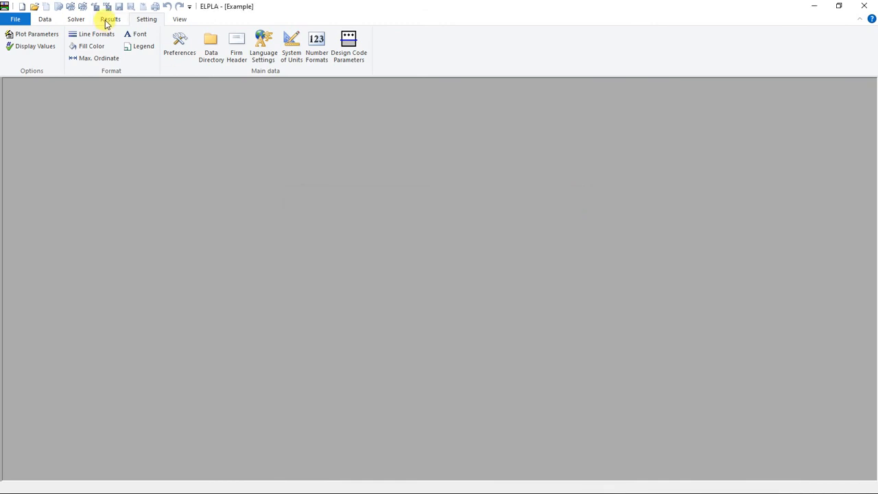
# Step: Display the settlements result as a contour line drawing
pyautogui.click(110, 19)
pyautogui.click(72, 47)
pyautogui.click(501, 258)
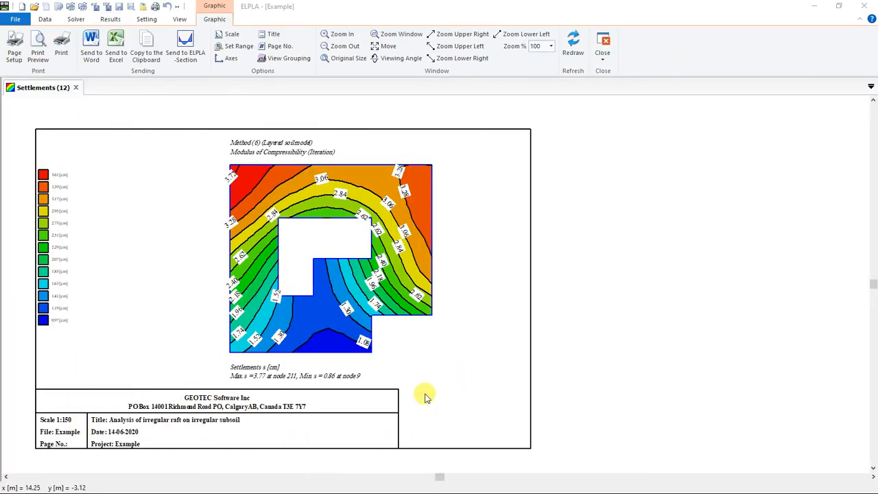
# Step: Reduce the legend width of the Identification Box on the settlements drawing
pyautogui.click(146, 19)
pyautogui.click(137, 46)
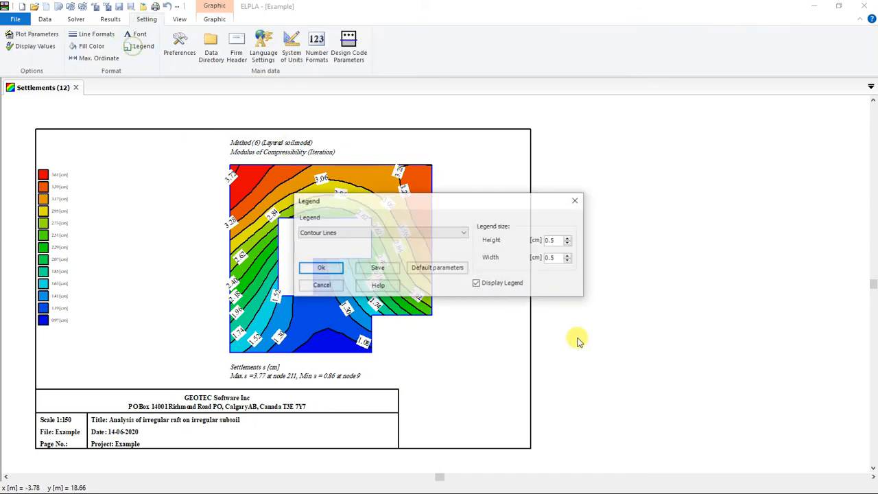
pyautogui.click(364, 235)
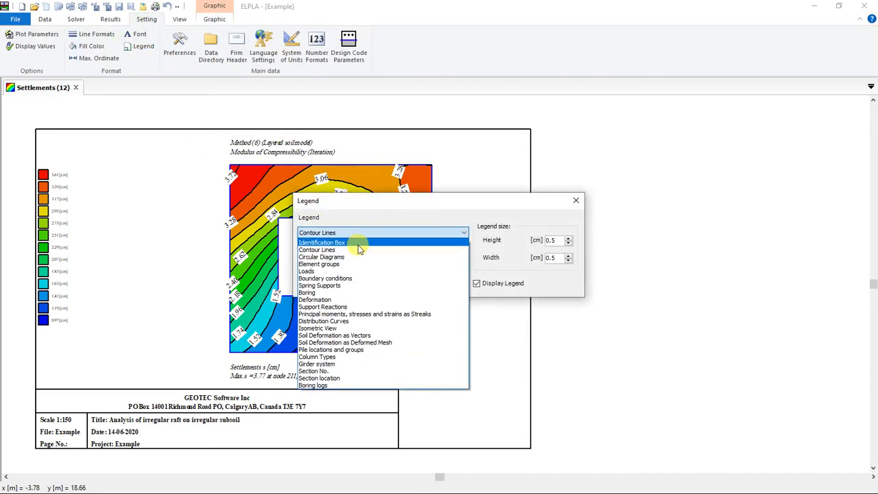
pyautogui.click(359, 244)
pyautogui.moveTo(562, 259); pyautogui.dragTo(454, 256)
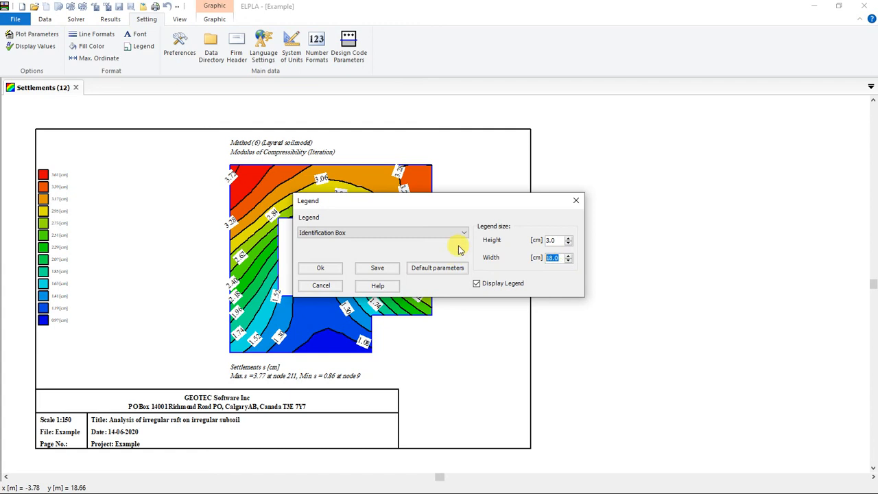
pyautogui.click(329, 270)
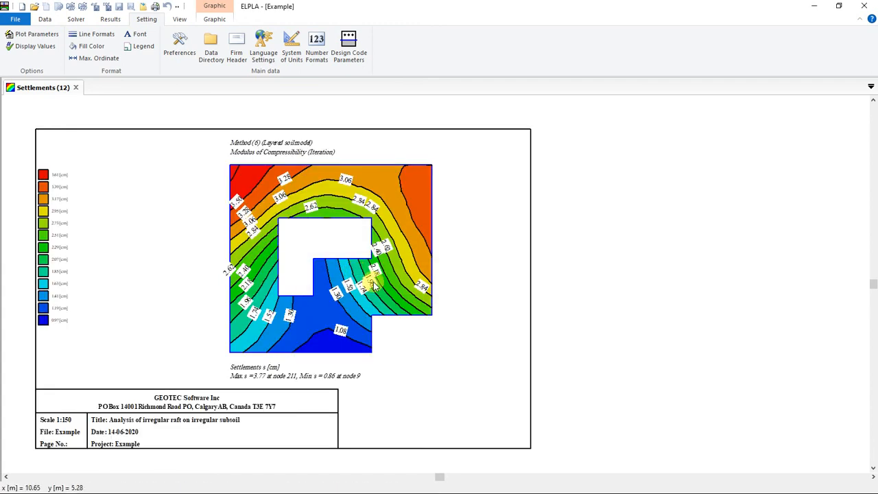
# Step: Check which drawing items have an adjustable font size and close the font settings without changes
pyautogui.click(141, 38)
pyautogui.click(402, 220)
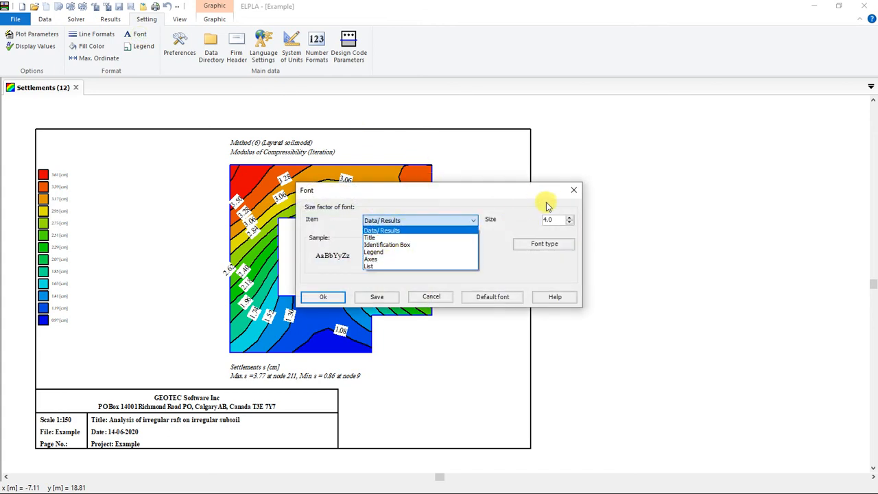
pyautogui.click(574, 193)
pyautogui.click(575, 192)
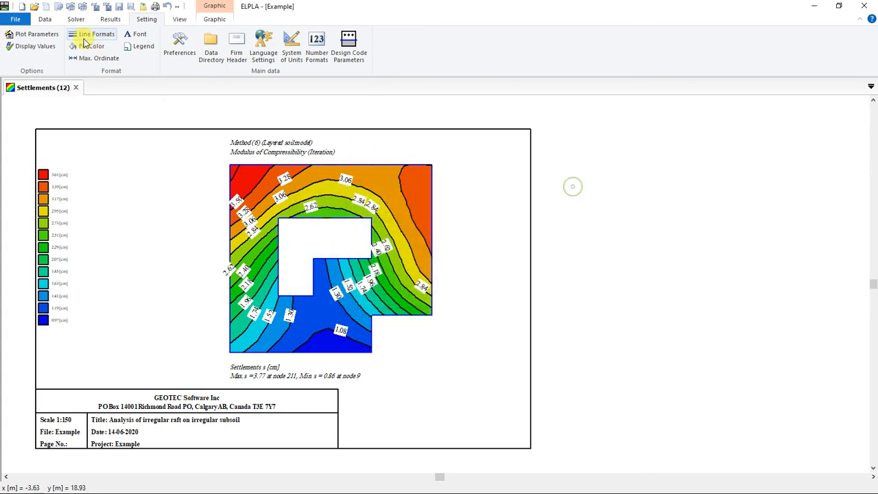
# Step: Review the line formats of the slab boundary and the fill color of the loads, closing both without changes
pyautogui.click(96, 35)
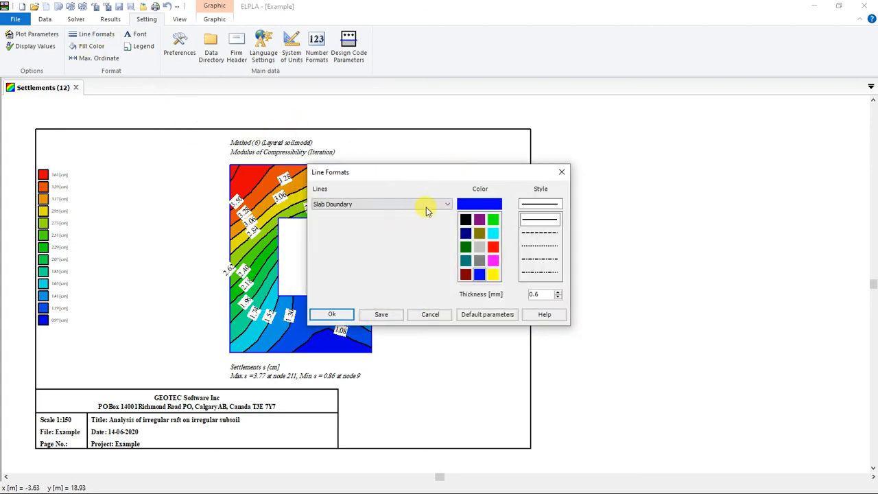
pyautogui.click(563, 171)
pyautogui.click(103, 45)
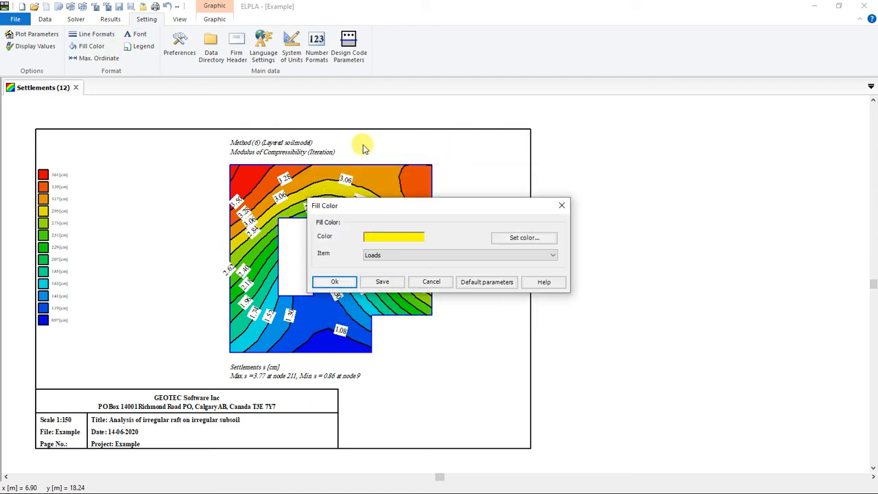
pyautogui.click(561, 208)
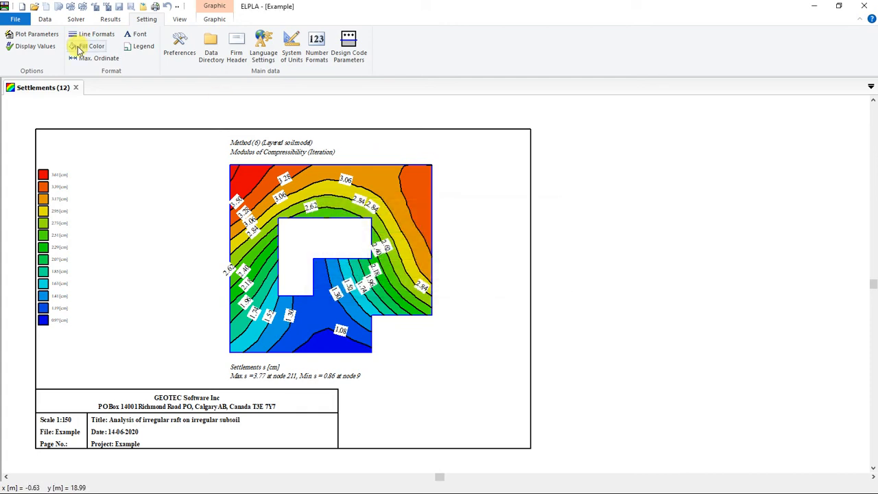
# Step: Review the maximum ordinate setting and the list of display values, closing both without changes
pyautogui.click(89, 58)
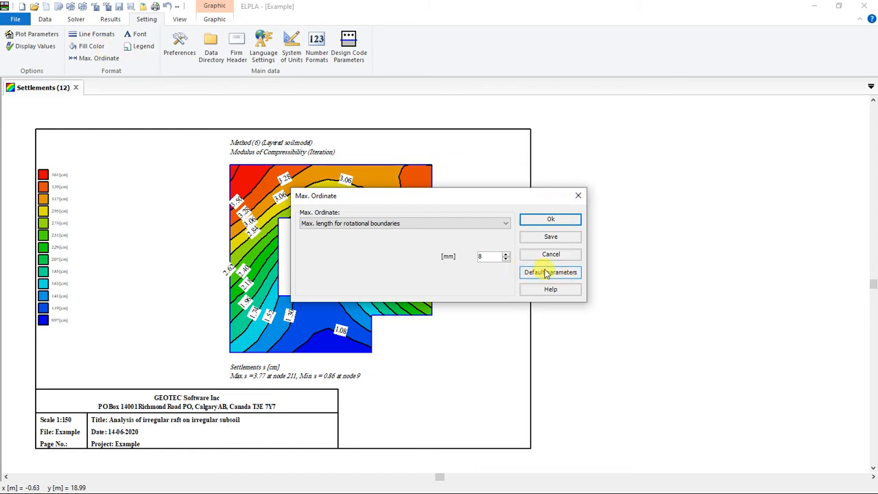
pyautogui.click(573, 200)
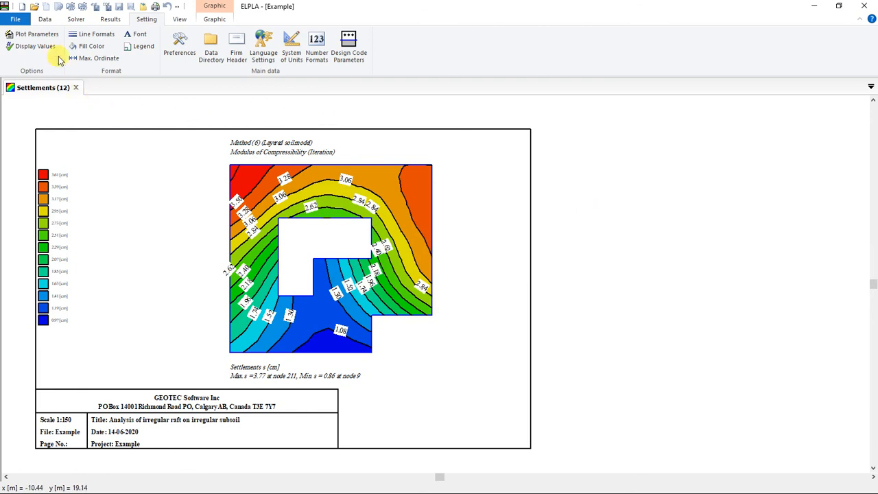
pyautogui.click(29, 49)
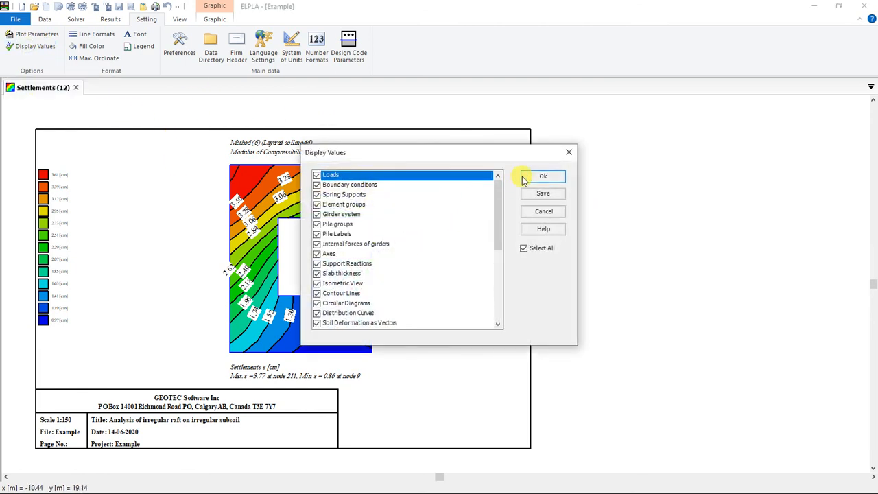
pyautogui.click(569, 152)
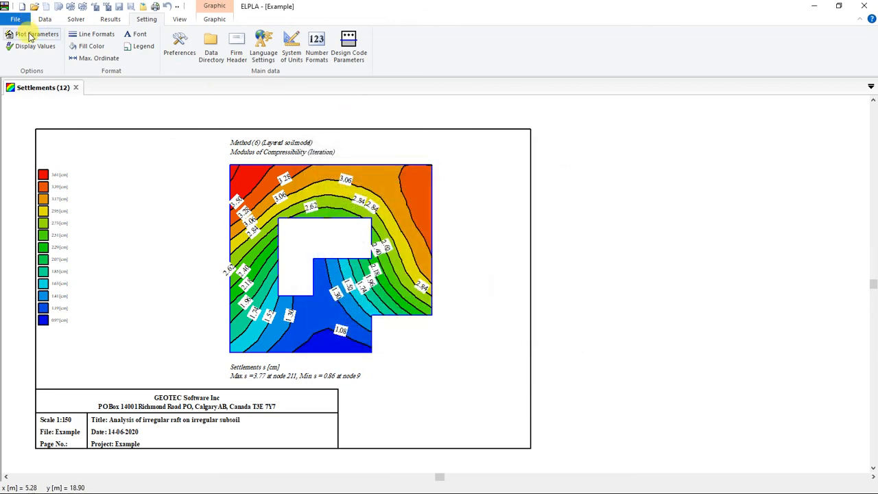
# Step: Review the general plot parameters, trying the page frame, contour line display and color contour options and restoring each one
pyautogui.click(29, 39)
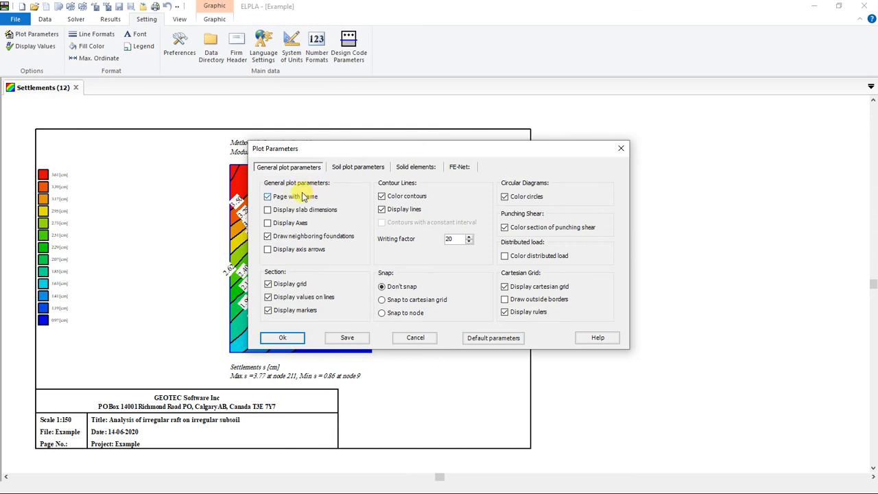
pyautogui.click(269, 197)
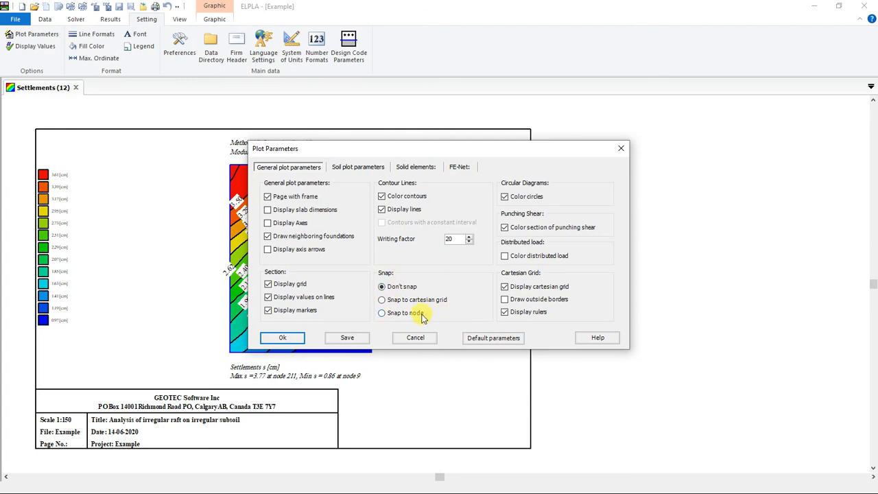
pyautogui.click(382, 209)
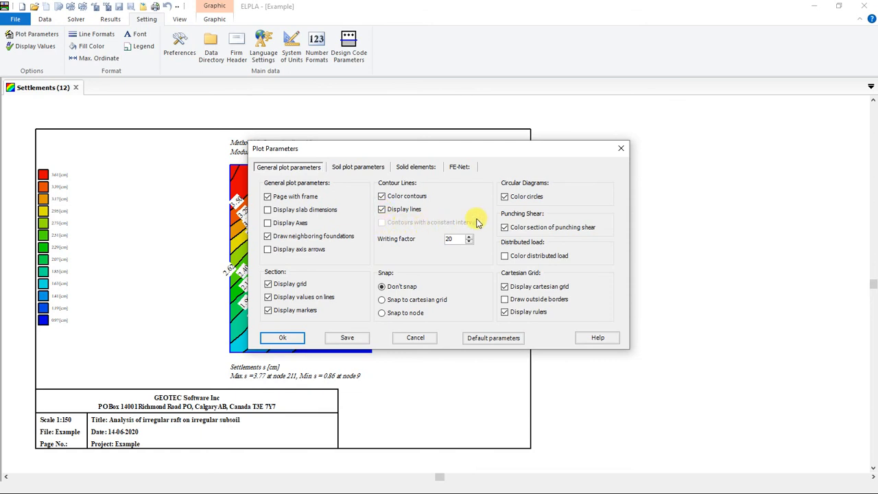
pyautogui.click(392, 198)
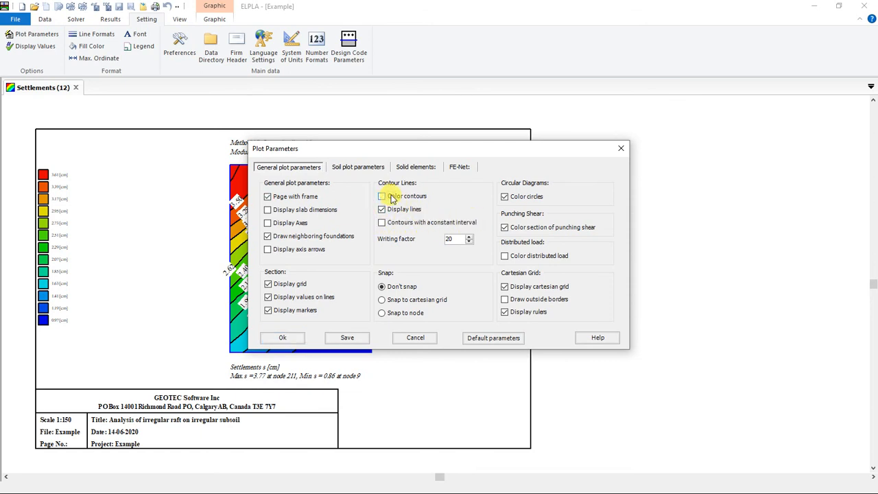
pyautogui.click(386, 198)
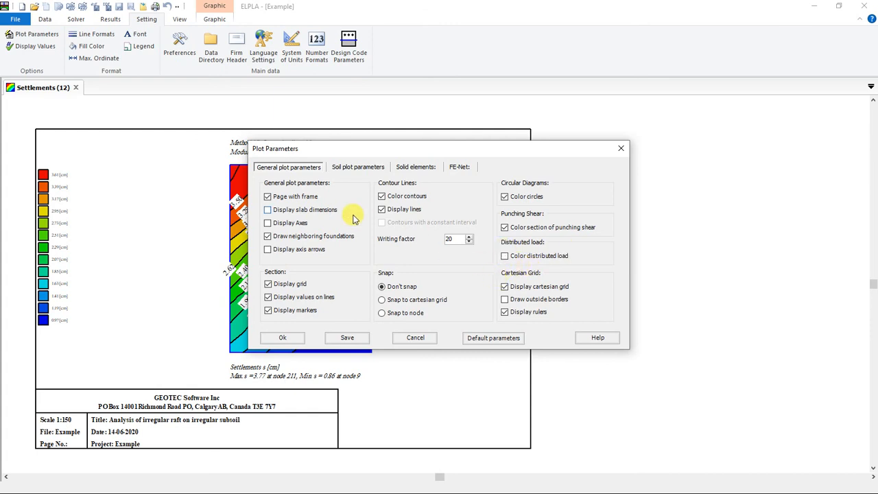
# Step: Turn on the display of the FE-Net and the column types in the plot parameters, and try the separated elements option
pyautogui.click(459, 168)
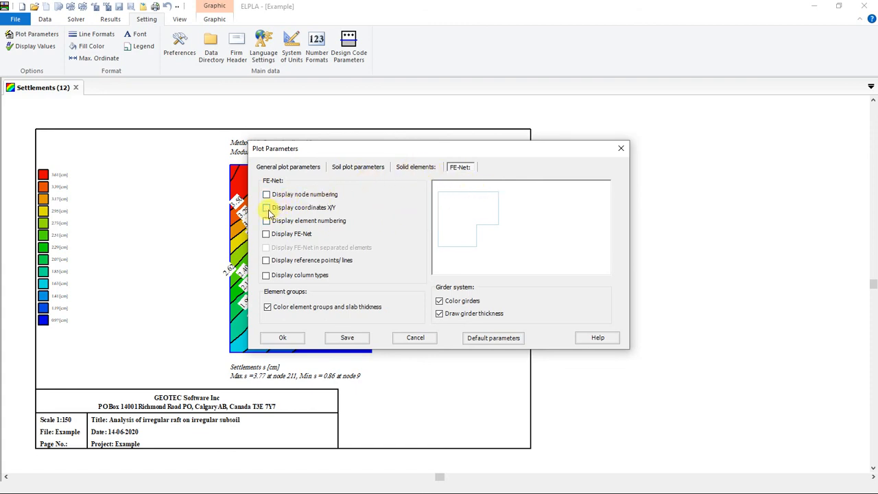
pyautogui.click(266, 235)
pyautogui.click(267, 235)
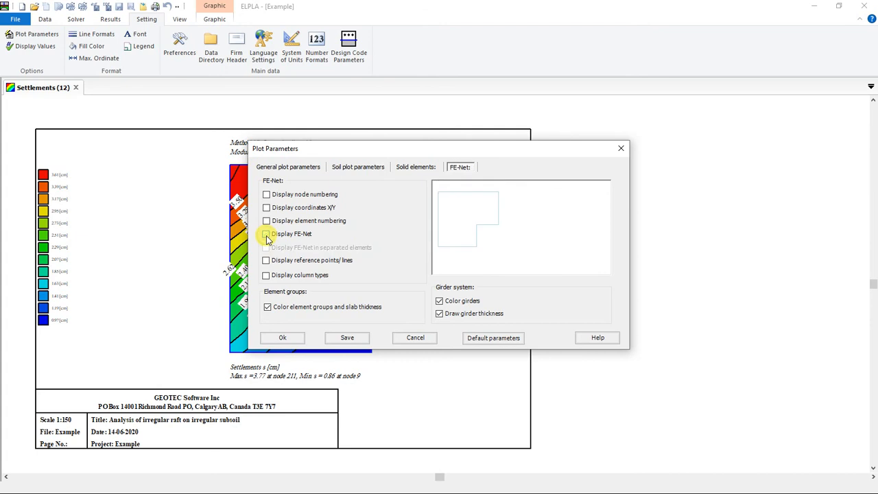
pyautogui.click(267, 235)
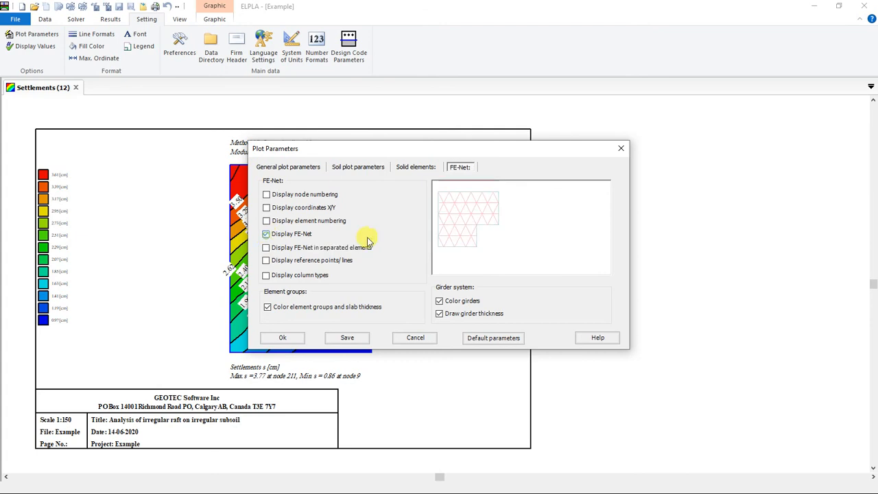
pyautogui.click(266, 276)
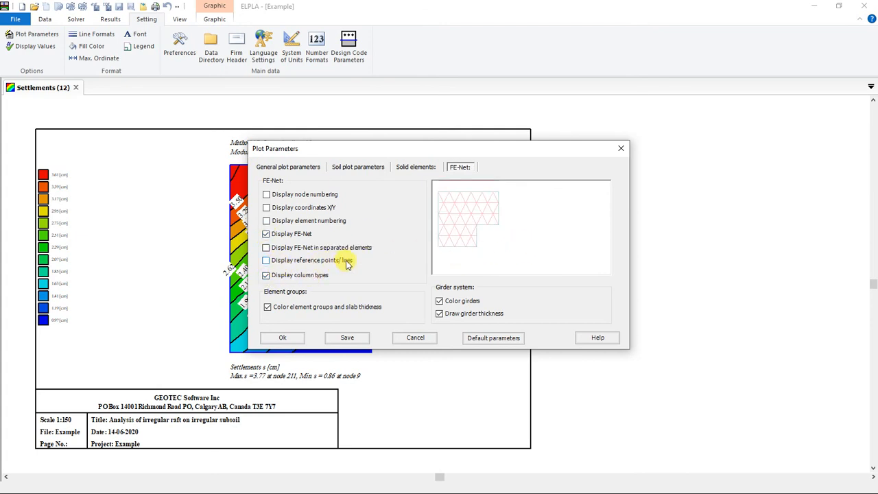
pyautogui.click(268, 249)
pyautogui.click(268, 250)
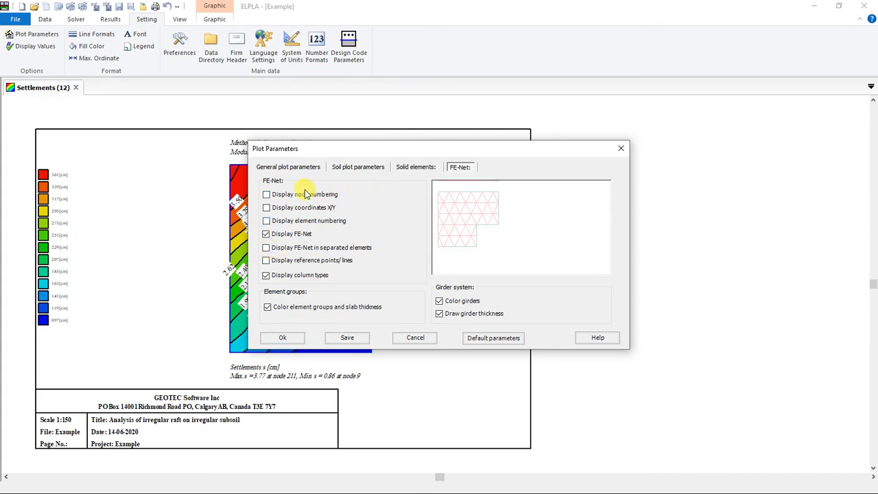
# Step: Check the solid element plot settings, restore the default plot parameters and apply them to the settlements drawing
pyautogui.click(419, 169)
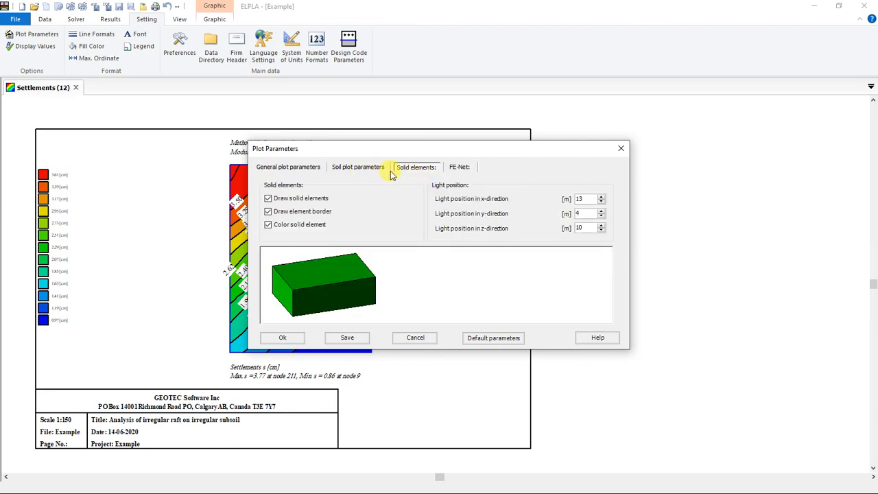
pyautogui.click(487, 342)
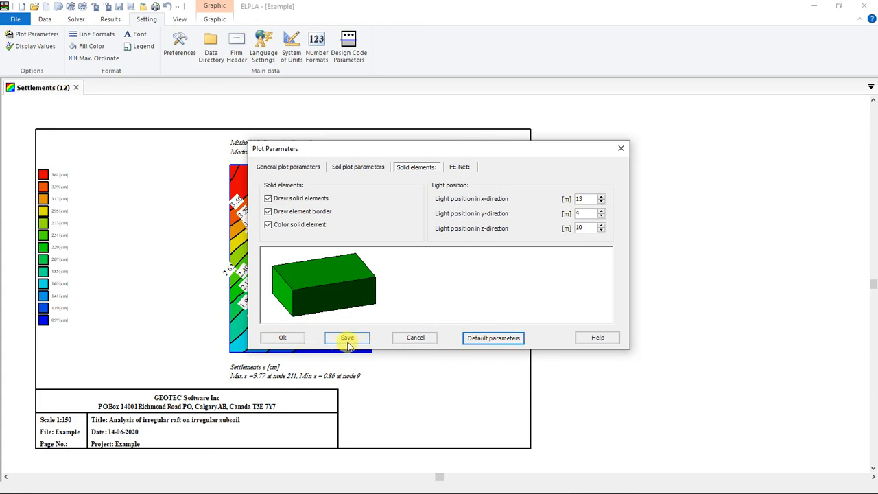
pyautogui.click(282, 338)
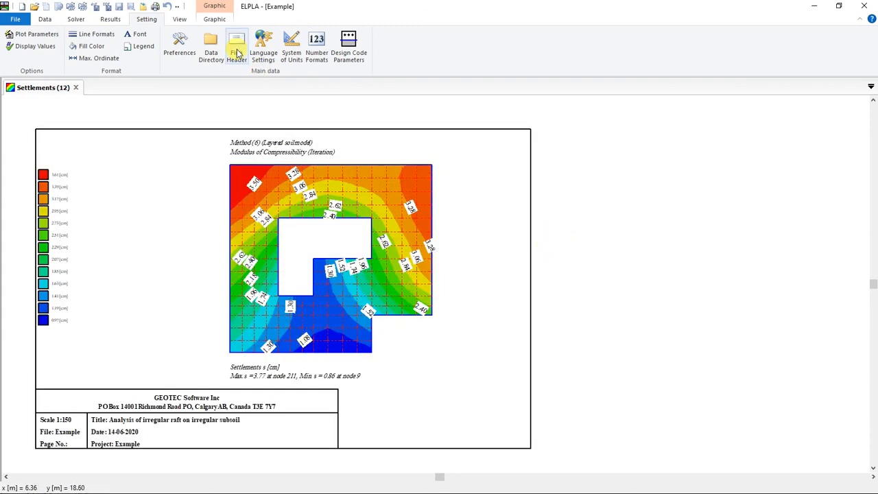
# Step: Hide the status bar and show it again
pyautogui.click(179, 19)
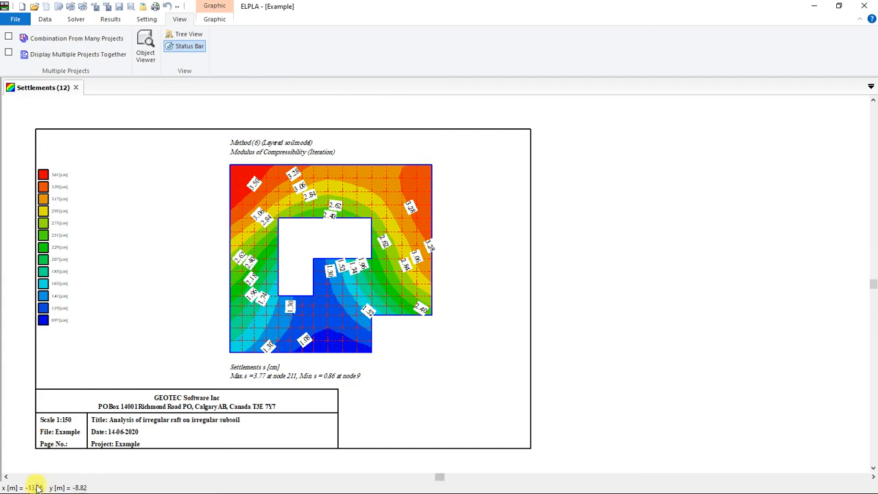
pyautogui.click(184, 46)
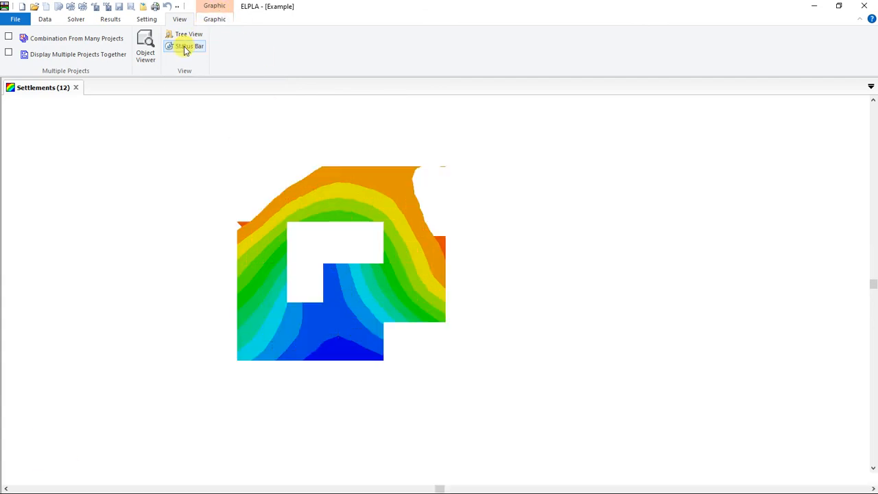
pyautogui.click(185, 49)
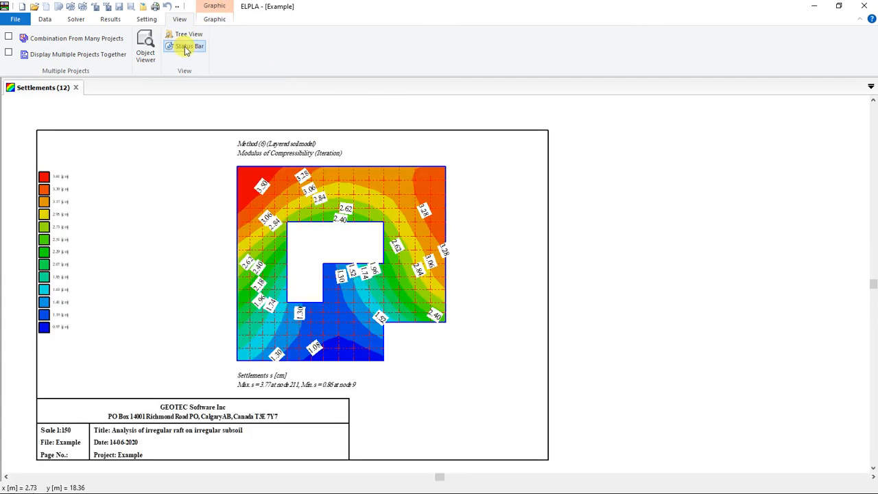
pyautogui.click(184, 48)
pyautogui.click(183, 48)
# Step: Show the project tree view beside the settlements drawing
pyautogui.click(186, 38)
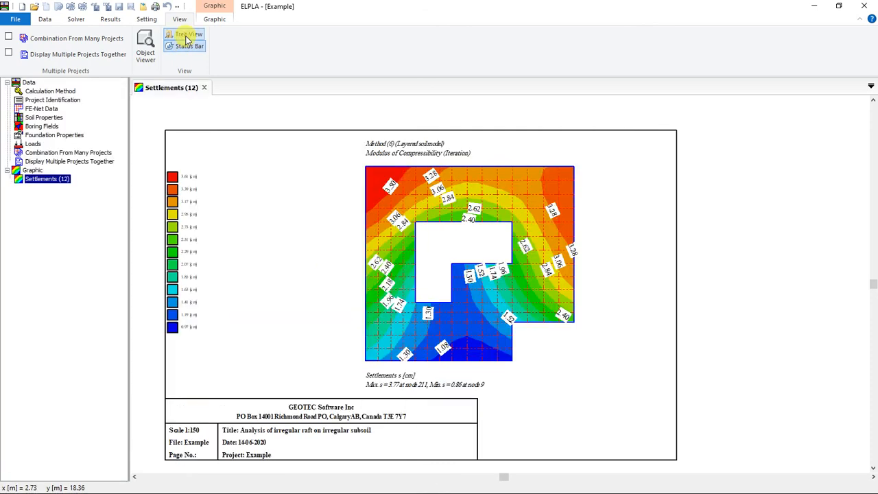
pyautogui.click(185, 39)
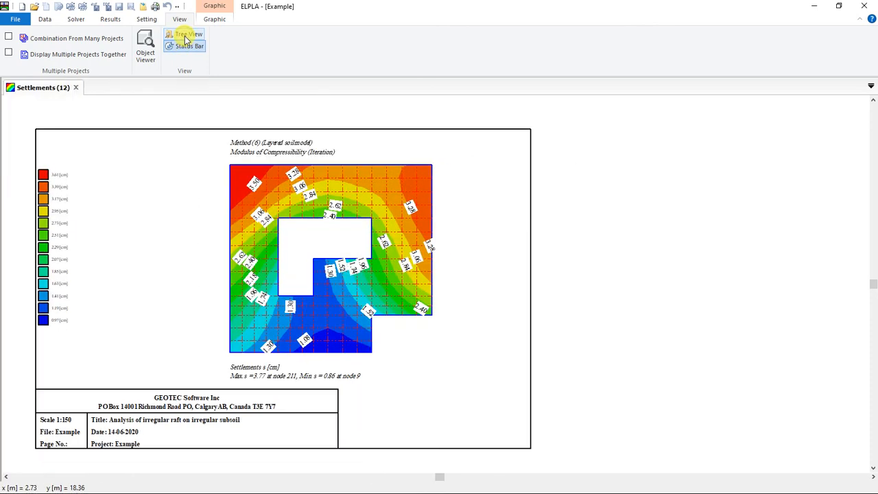
pyautogui.click(186, 40)
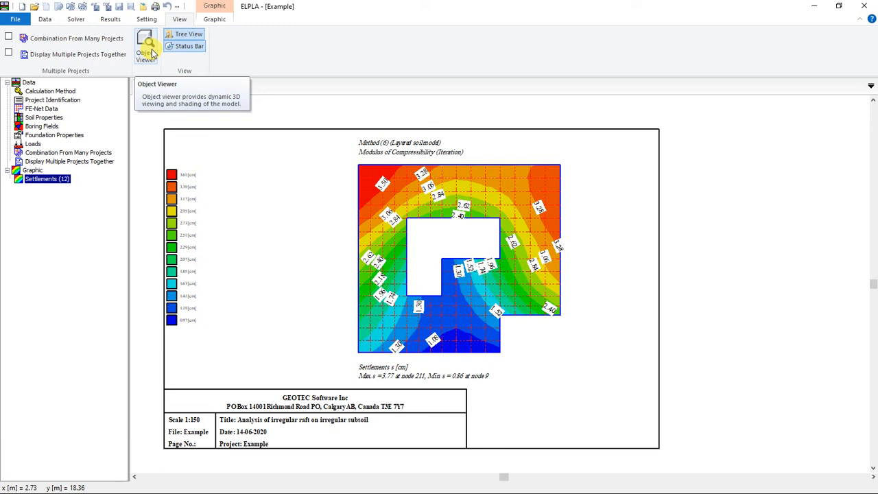
# Step: View the raft model in 3D with the Object Viewer, rotate it to see the slab from above, and close the viewer
pyautogui.click(152, 52)
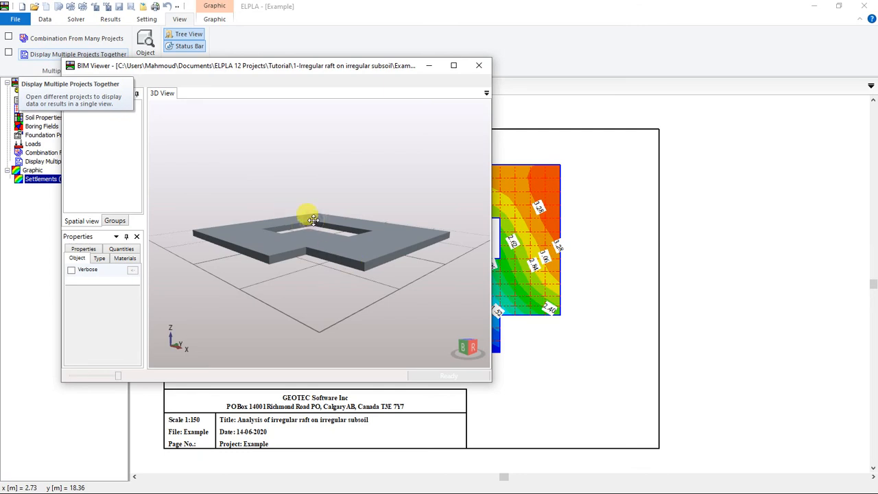
pyautogui.moveTo(314, 221); pyautogui.dragTo(351, 269)
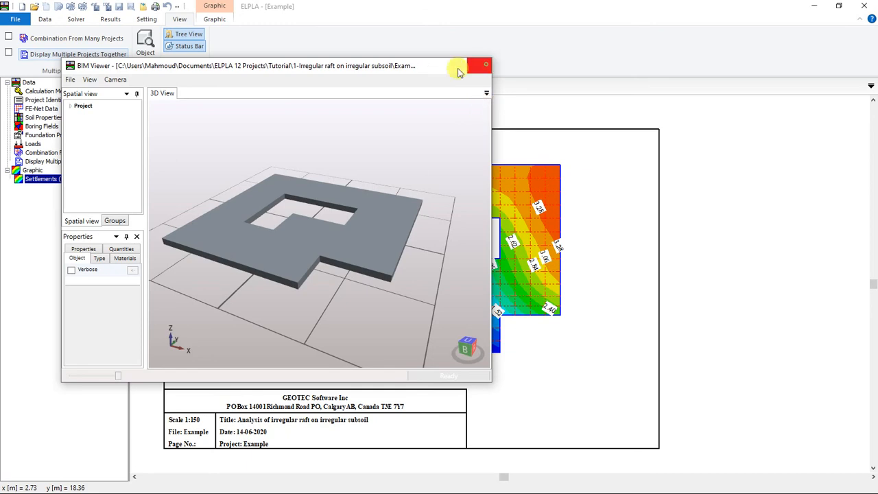
pyautogui.click(484, 65)
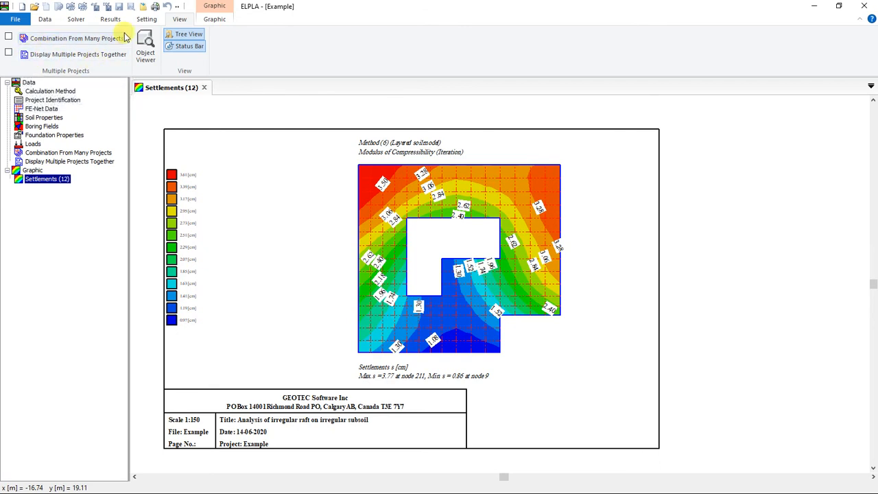
pyautogui.click(81, 20)
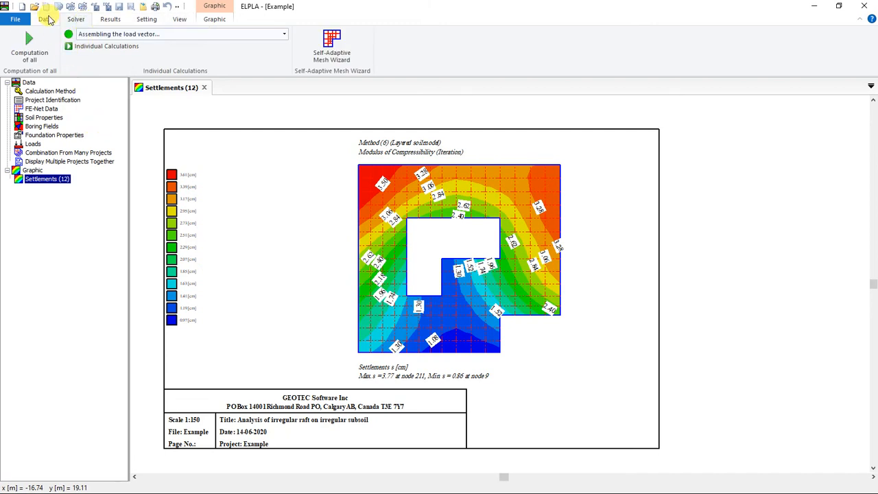
pyautogui.click(47, 19)
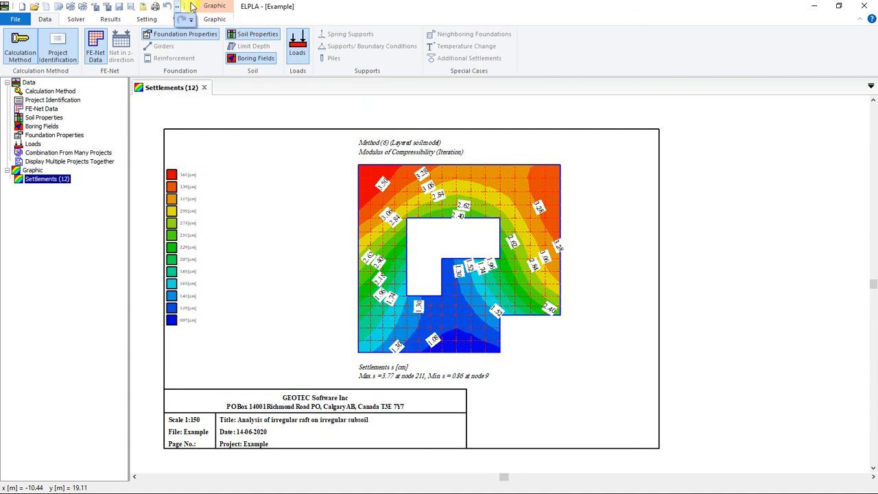
# Step: Review the commands that can be added to the Quick Access Toolbar and close the customization without changes
pyautogui.rightClick(192, 5)
pyautogui.click(184, 7)
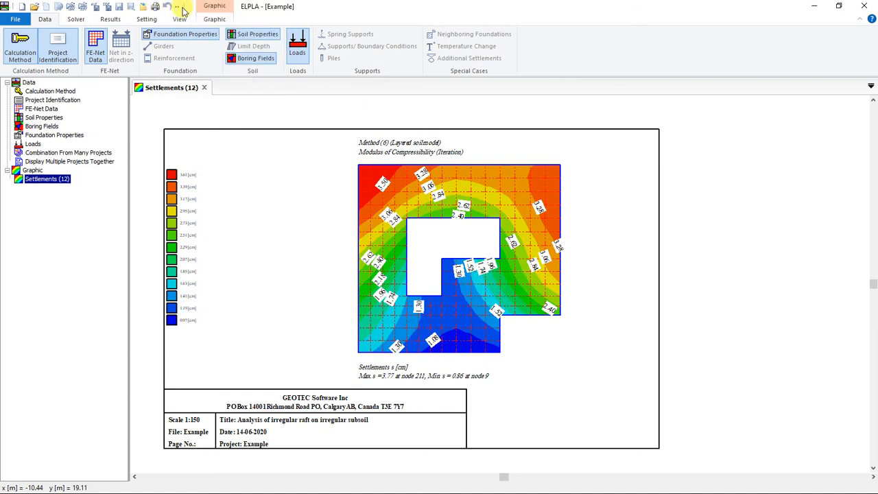
pyautogui.click(177, 7)
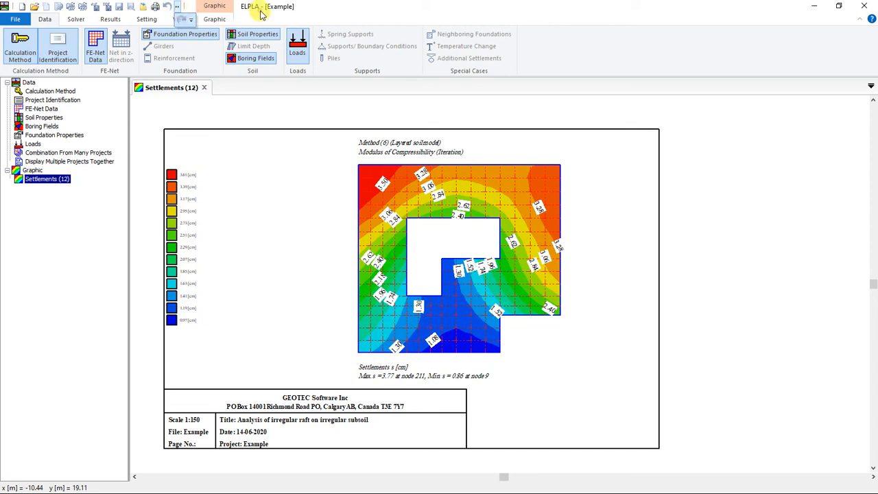
pyautogui.click(191, 21)
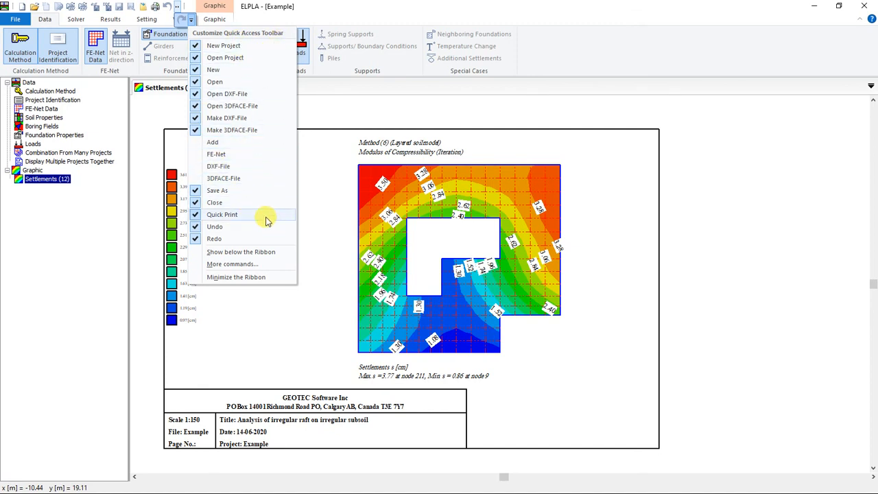
pyautogui.click(249, 266)
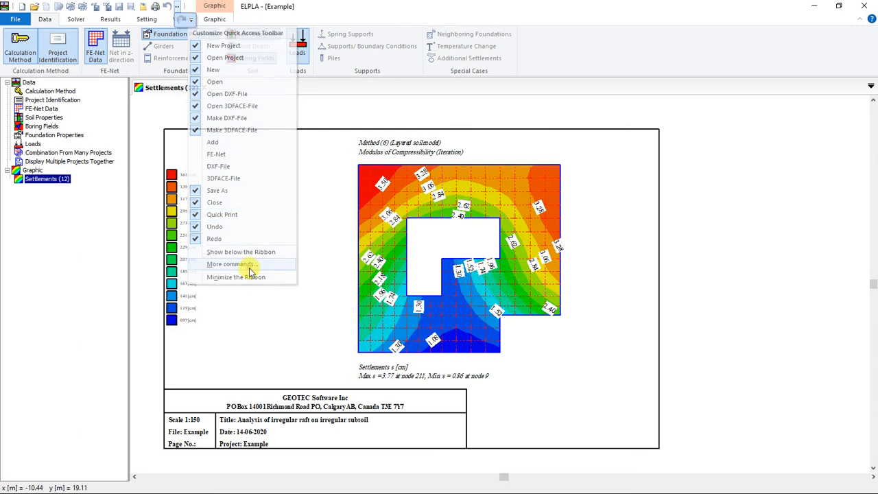
pyautogui.scroll(-8, 431, 239)
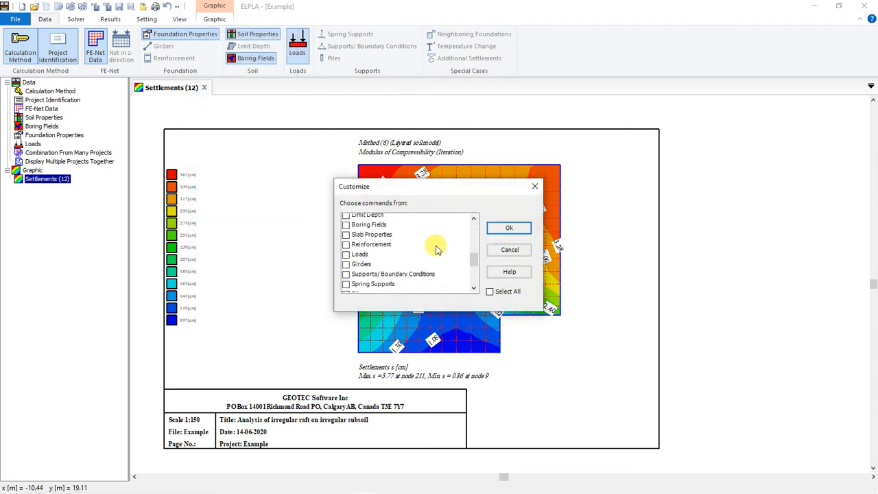
pyautogui.scroll(-4, 425, 248)
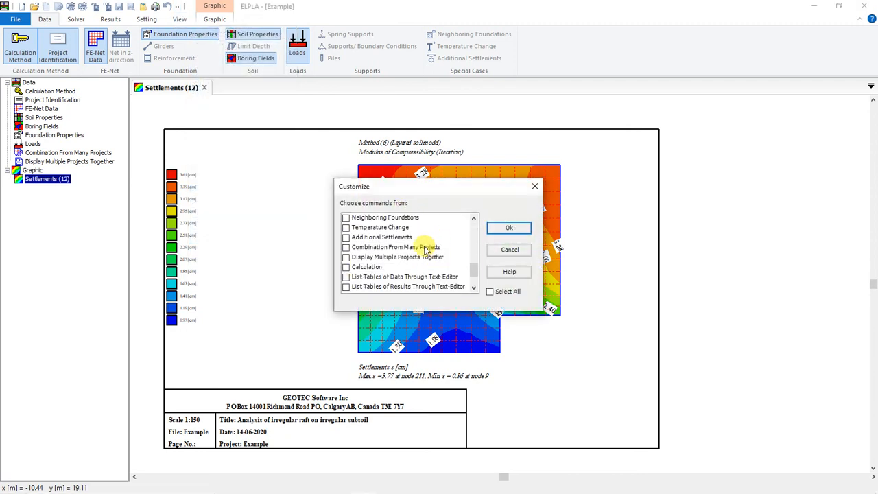
pyautogui.click(531, 186)
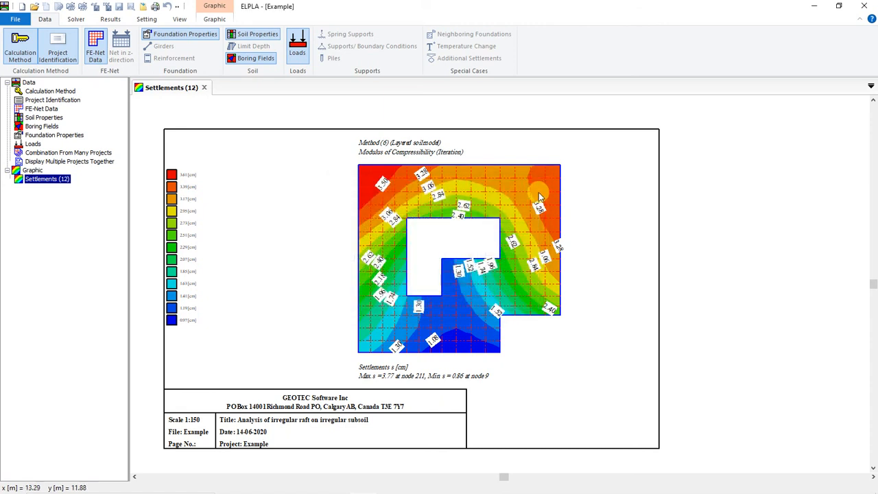